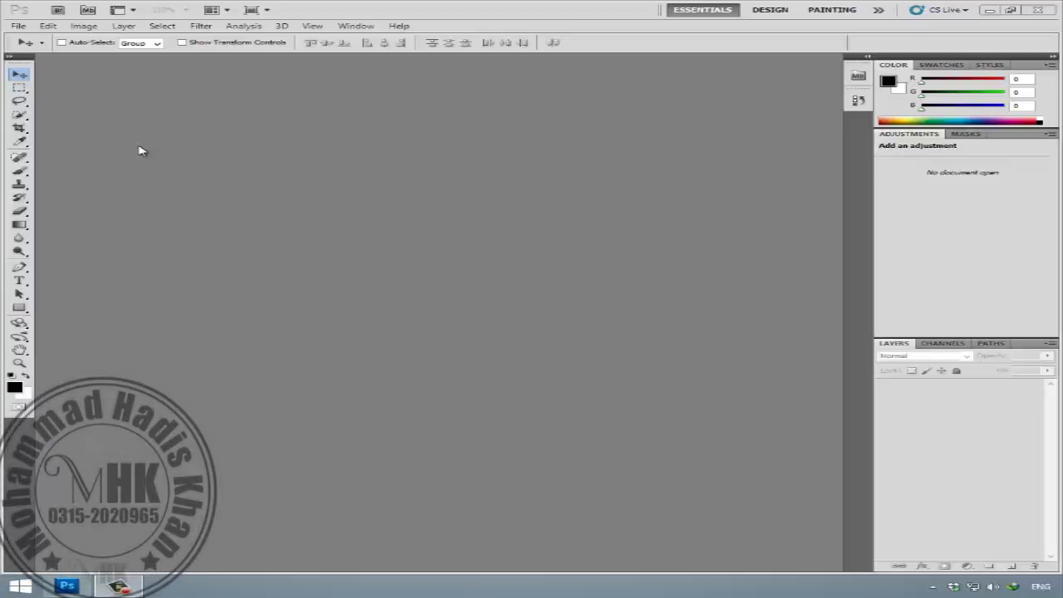
- Start a new document and name it Image
left_click(18, 25)
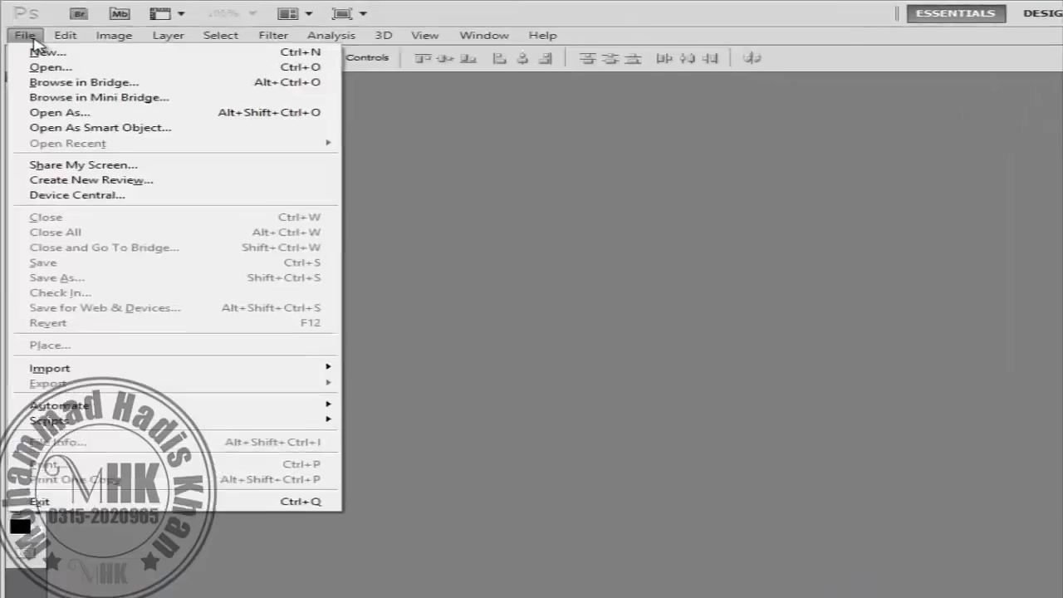
left_click(204, 67)
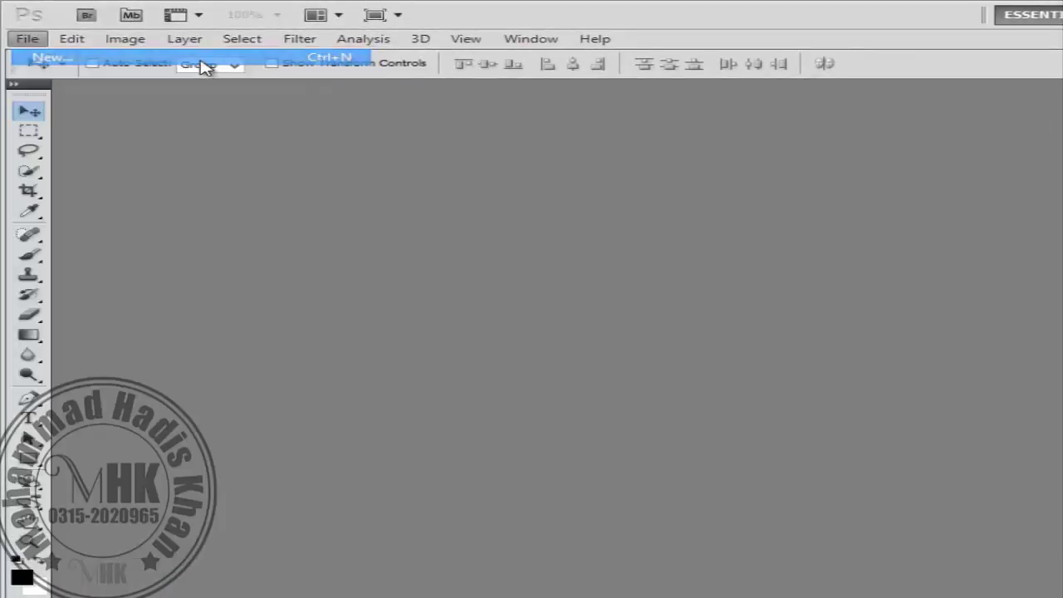
left_click_drag(688, 182, 679, 229)
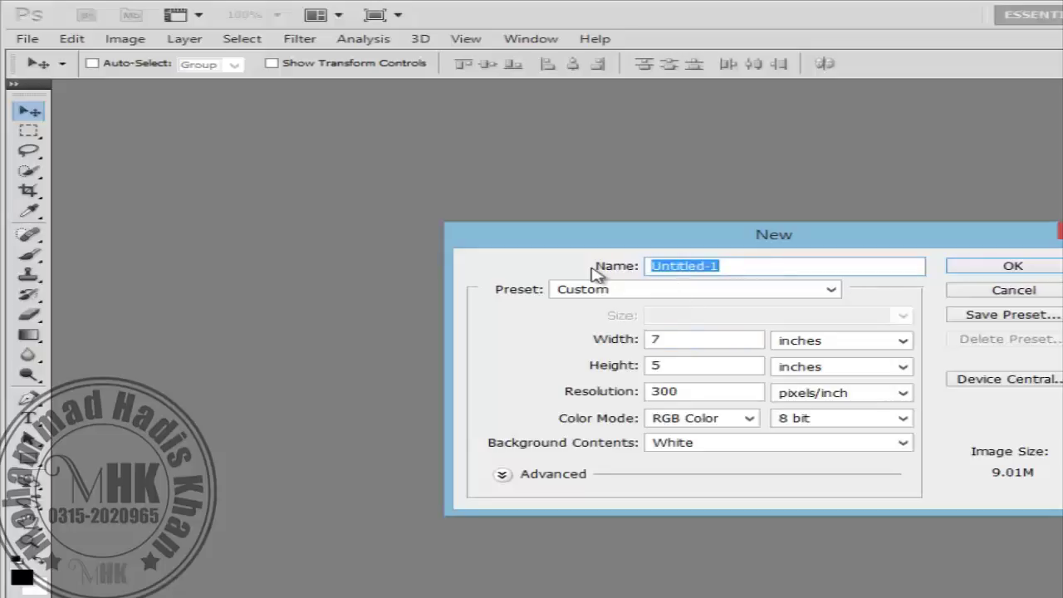
type("Image")
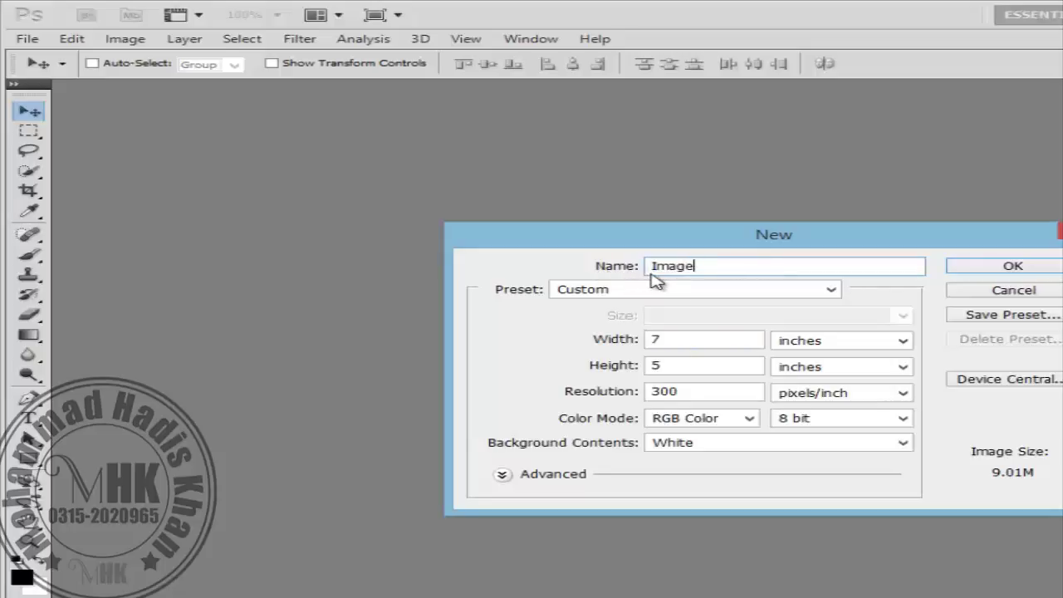
- Choose the Photo preset for the new document with the Landscape, 5 x 7 size
left_click(590, 293)
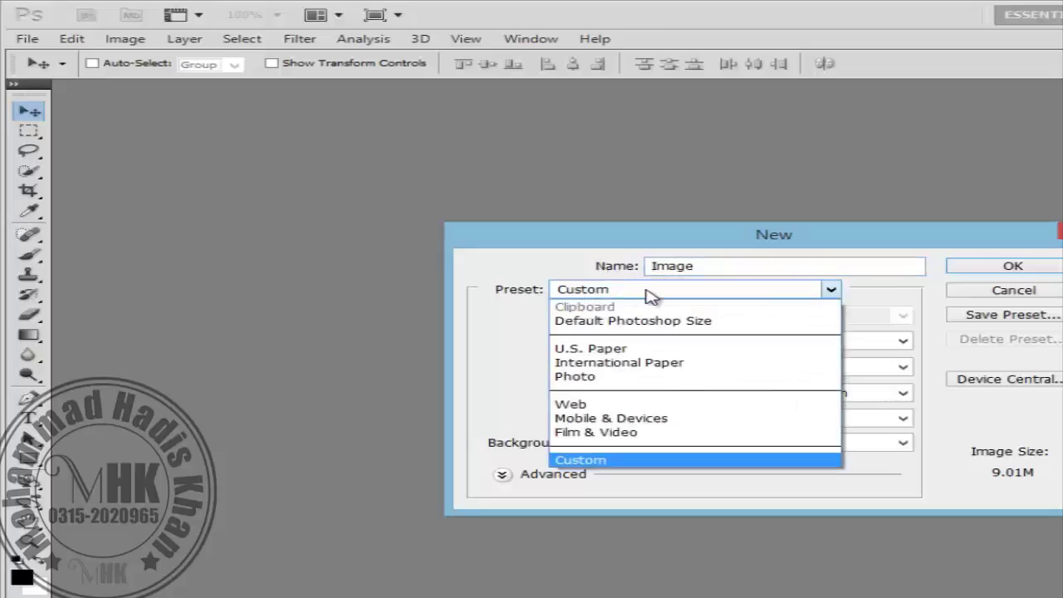
left_click(610, 377)
left_click(732, 317)
left_click(736, 323)
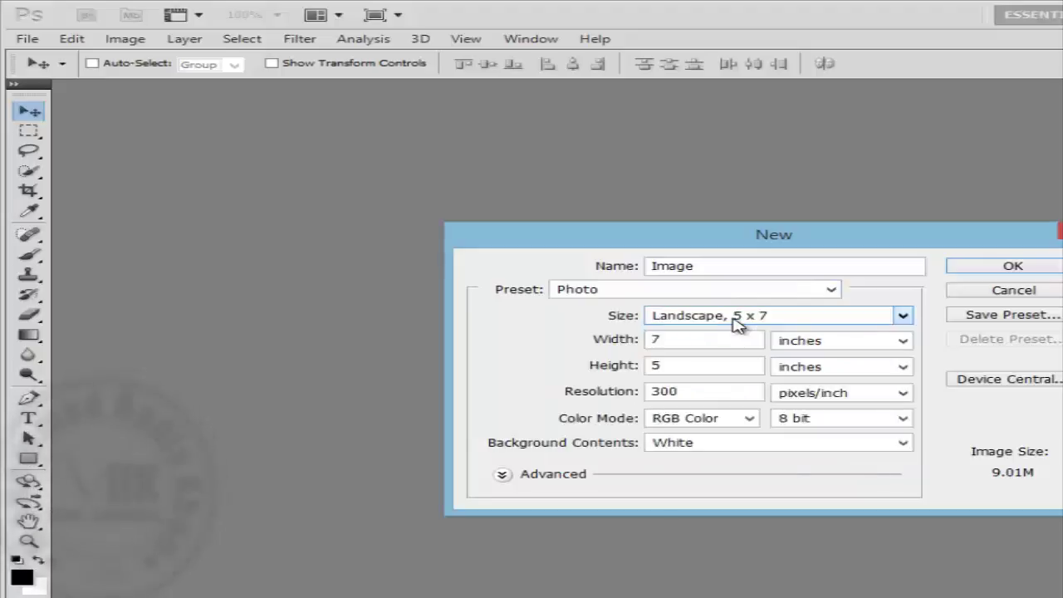
- Change the document preset to International Paper with the A4 size
left_click(644, 297)
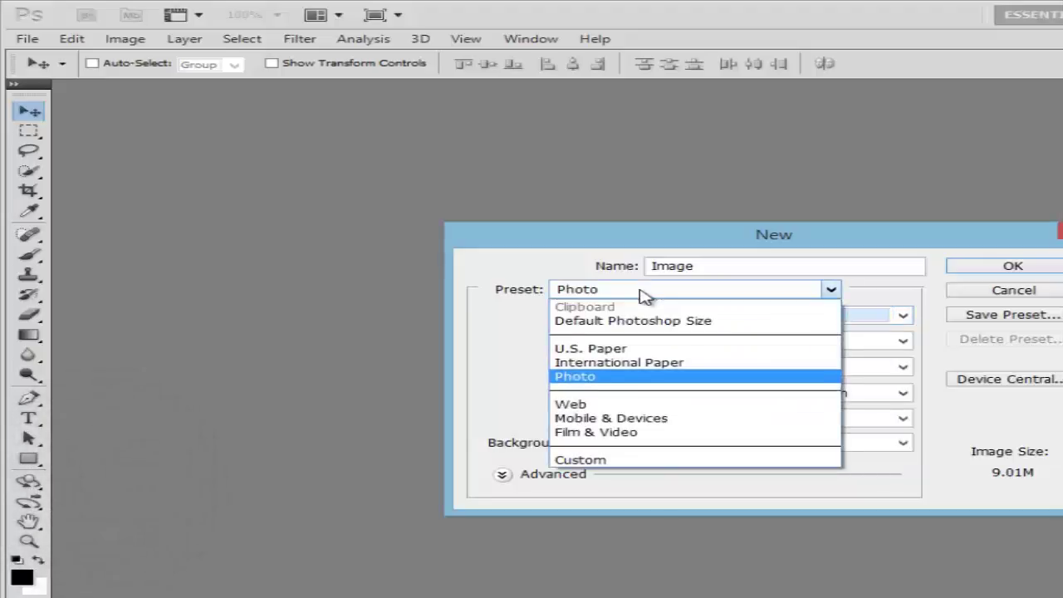
left_click(681, 362)
left_click(701, 317)
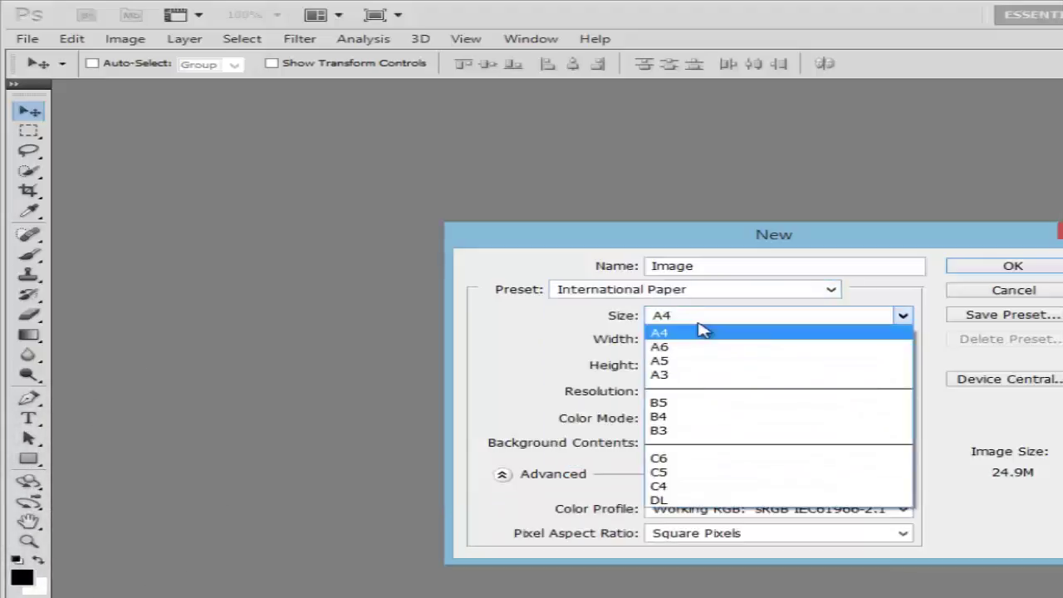
left_click(680, 325)
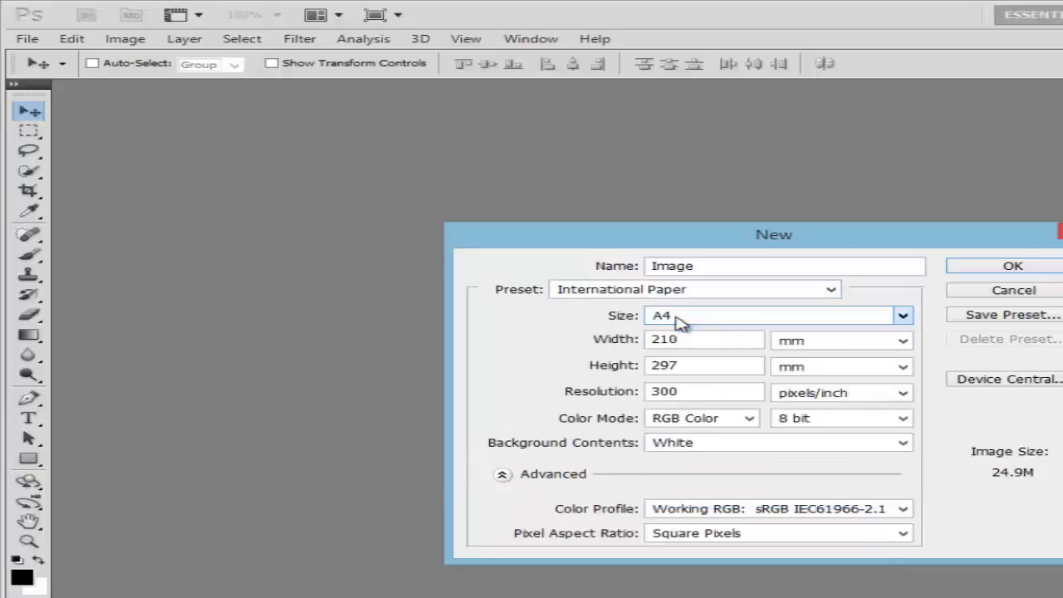
- Change the document preset to U.S. Paper and look through its sizes, keeping Letter
left_click(641, 298)
left_click(652, 349)
left_click(693, 316)
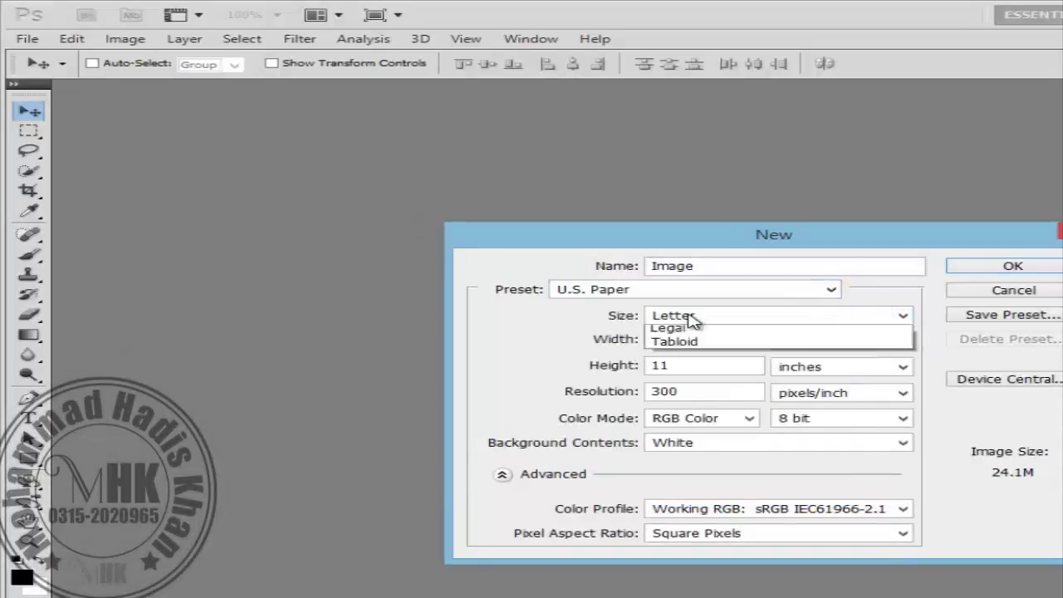
left_click(691, 318)
left_click(702, 318)
left_click(702, 320)
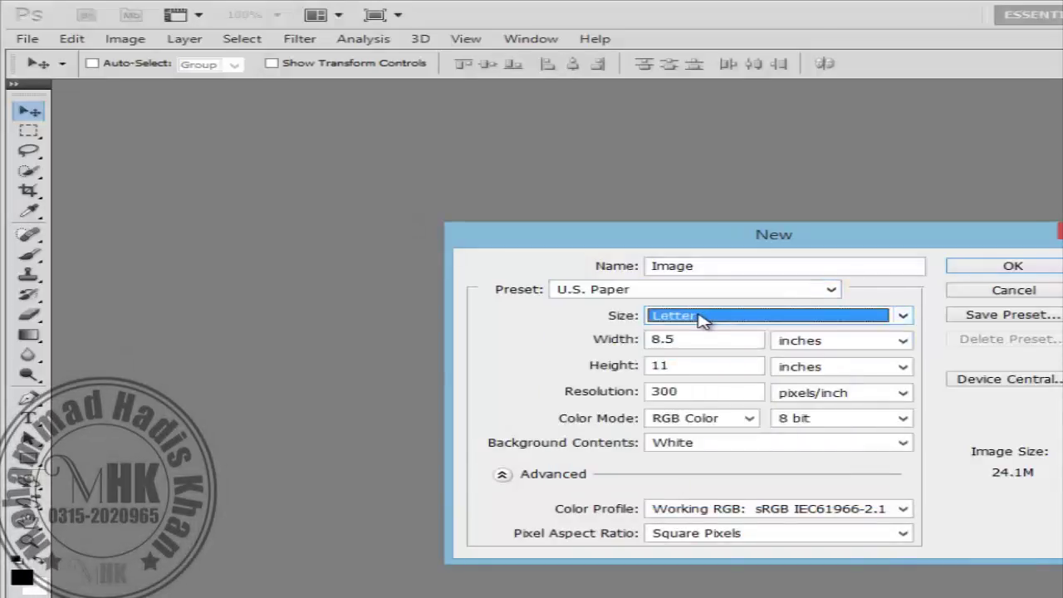
left_click(701, 320)
left_click(701, 320)
- Apply the Photo preset at Landscape, 4 x 6, with the width measured in inches
left_click(672, 295)
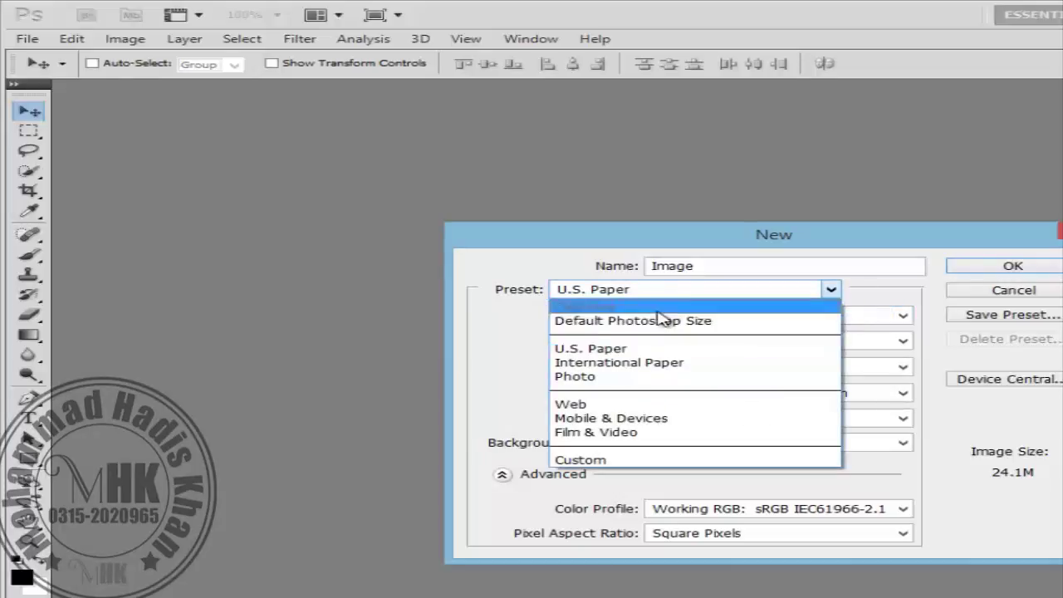
left_click(624, 378)
left_click(688, 324)
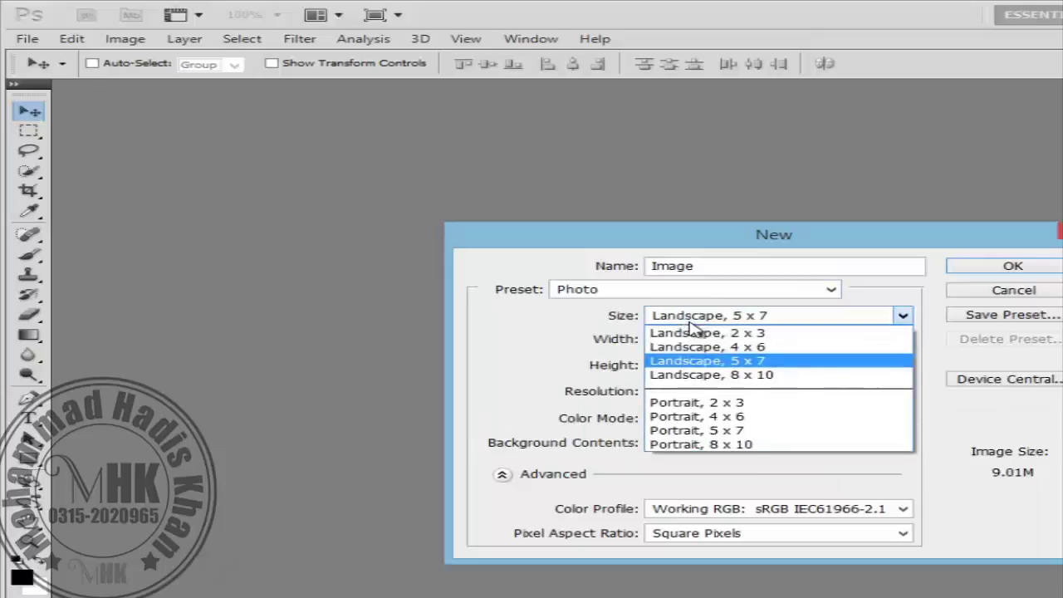
left_click(709, 347)
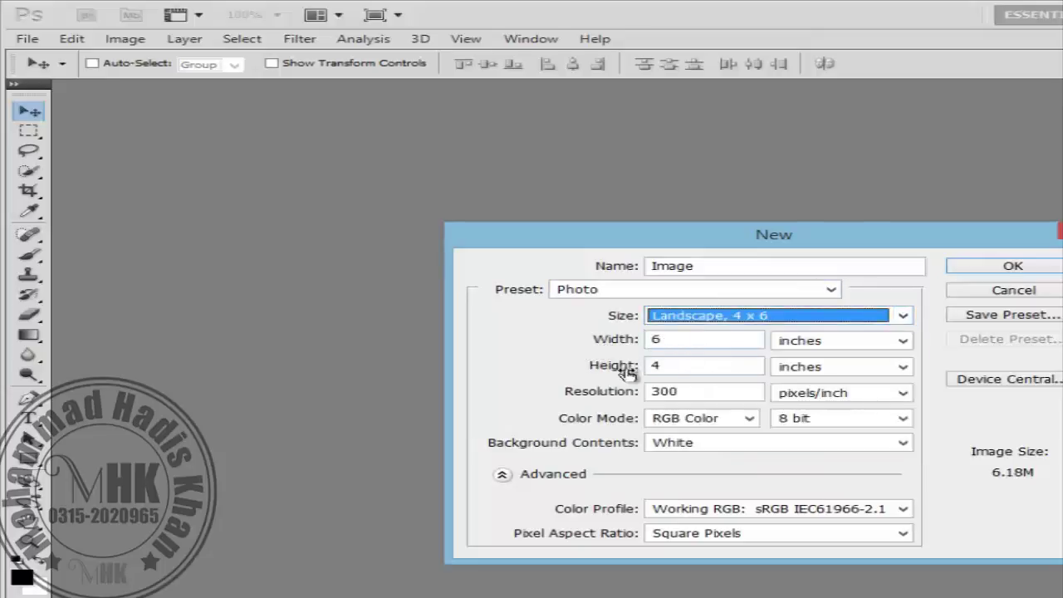
left_click(867, 346)
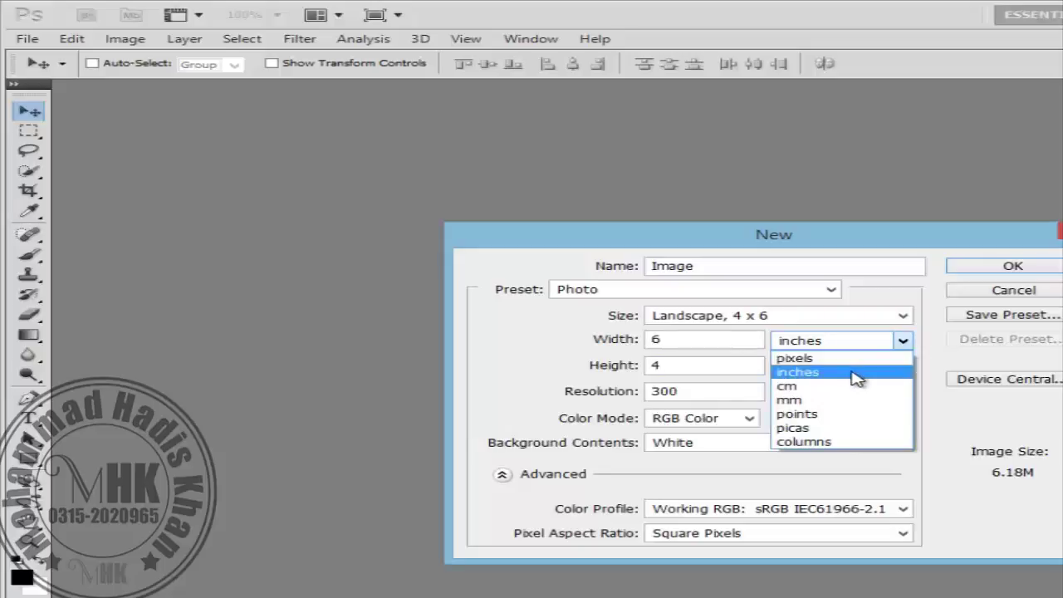
left_click(856, 378)
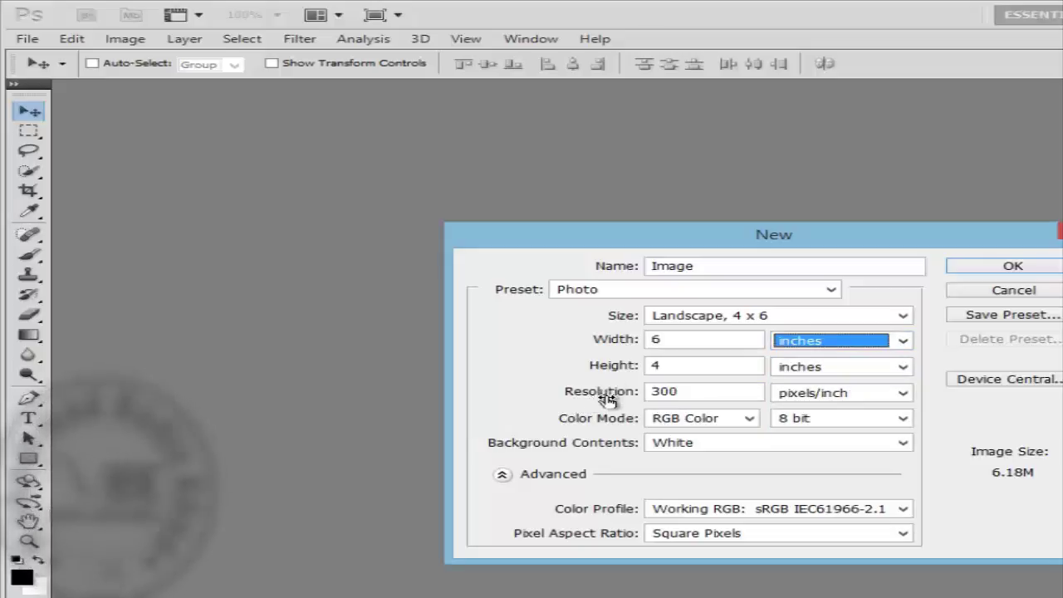
- Set the new document's resolution to 72 pixels/inch
double_click(681, 391)
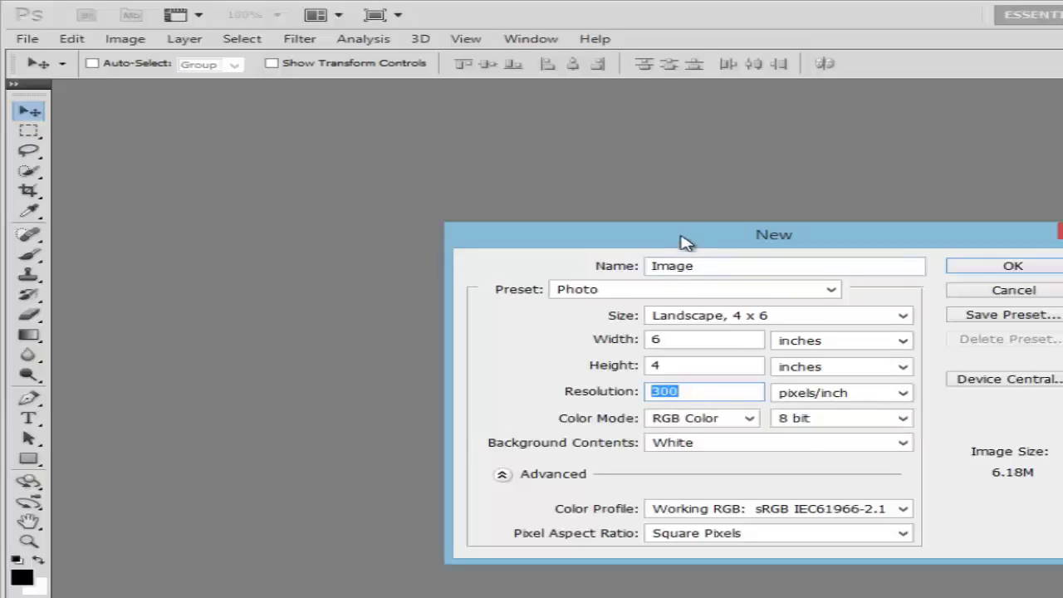
left_click_drag(678, 232, 678, 328)
left_click(698, 492)
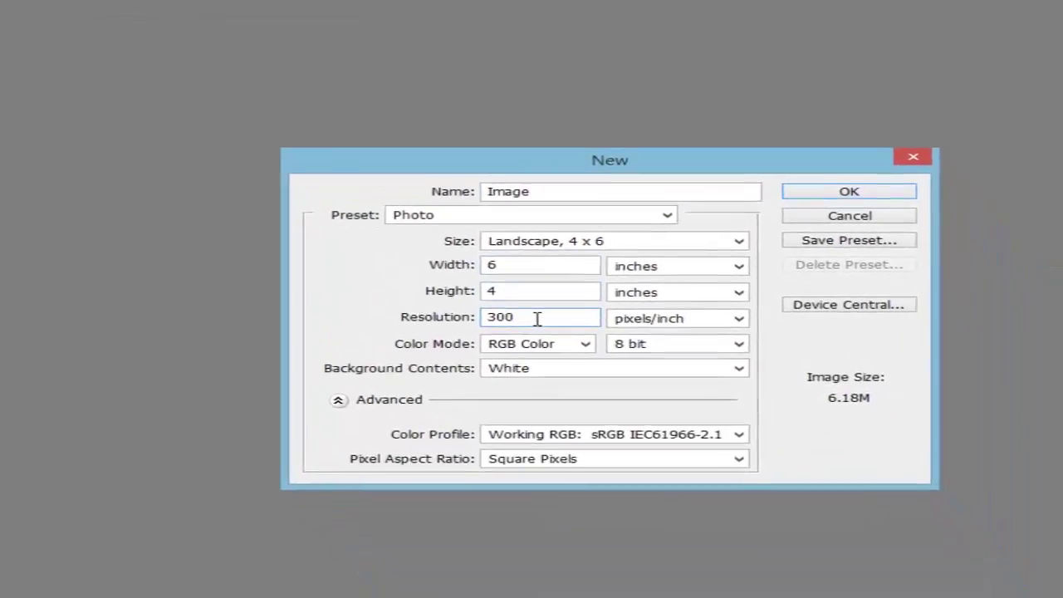
double_click(499, 317)
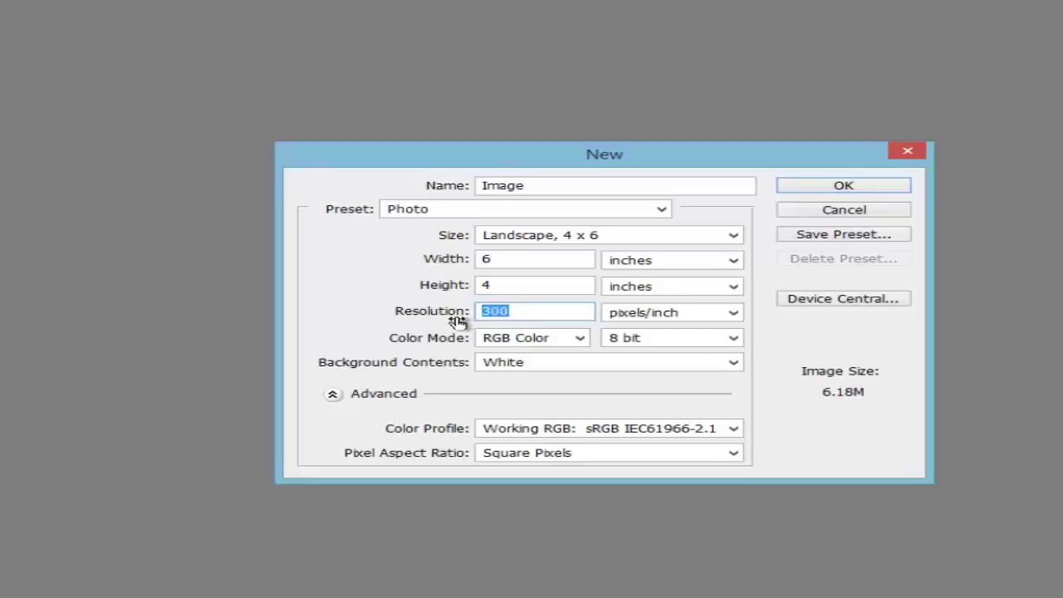
type("72")
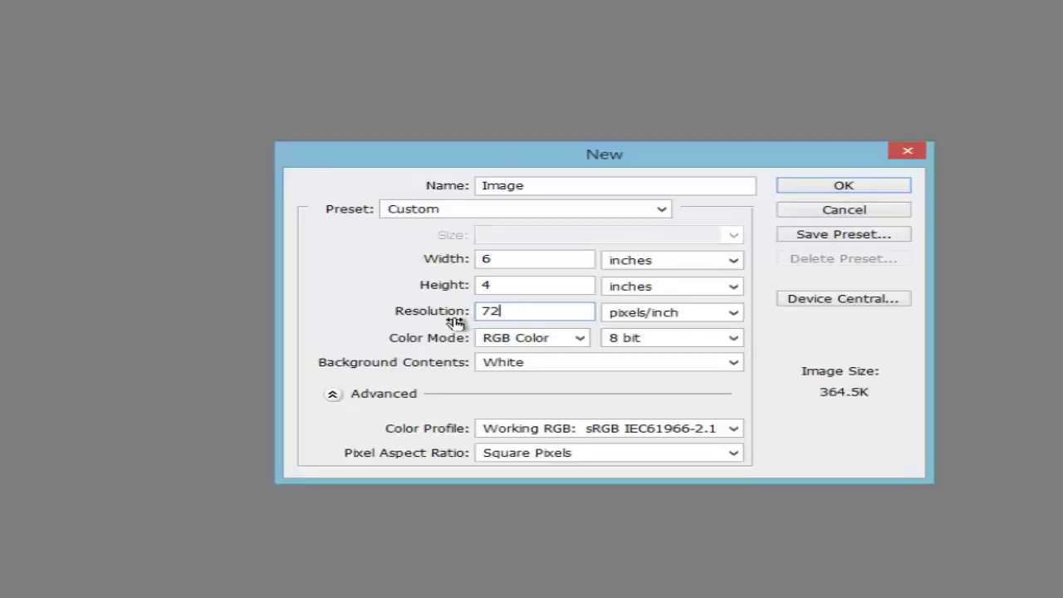
- Set the new document's resolution to 300 pixels/inch
left_click(530, 260)
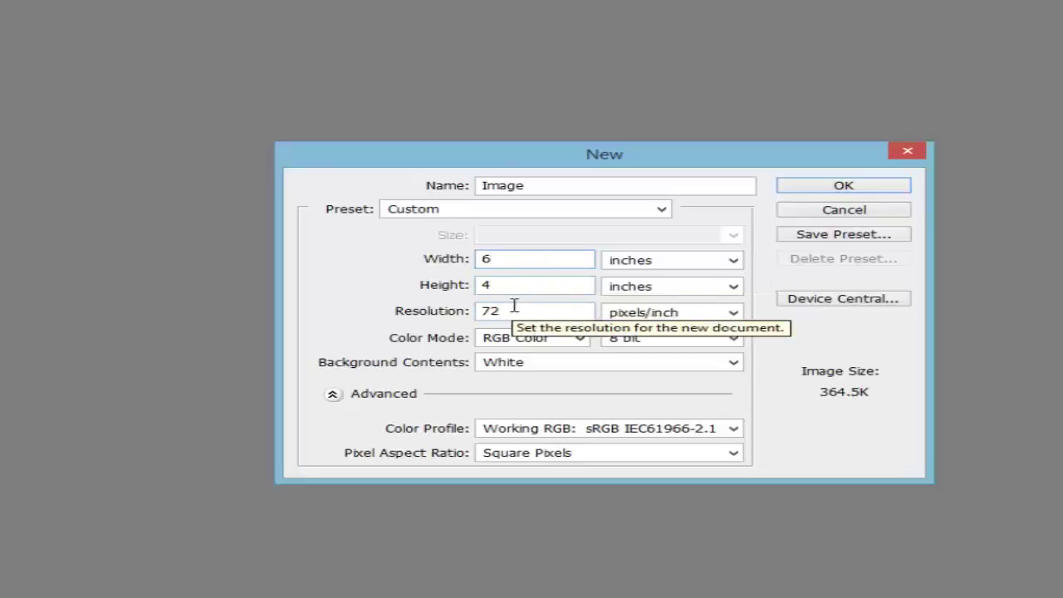
left_click(518, 308)
left_click(522, 286)
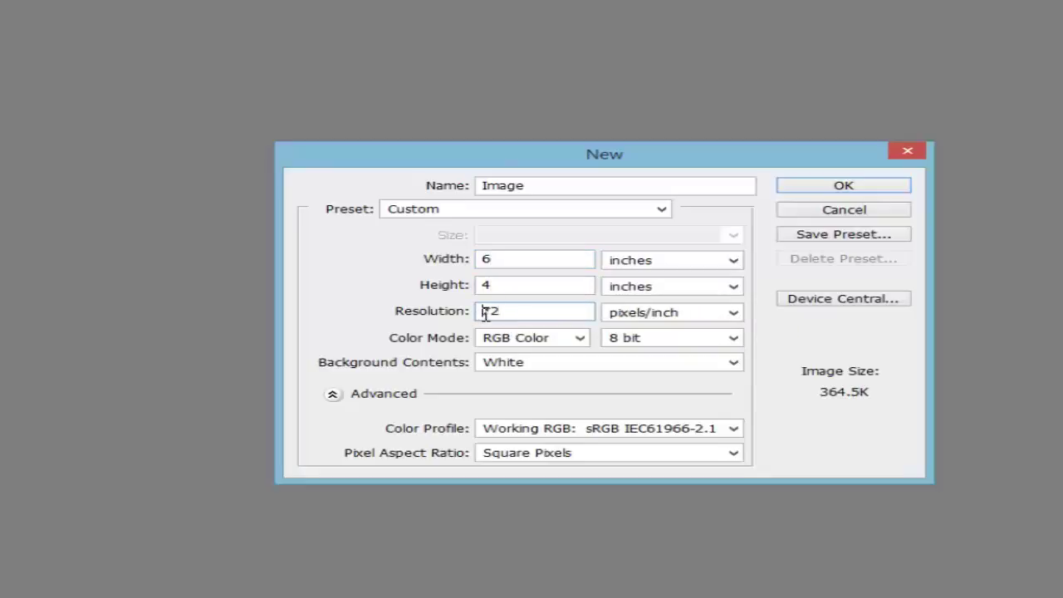
left_click_drag(481, 315, 512, 312)
left_click_drag(508, 315, 470, 316)
left_click(520, 312)
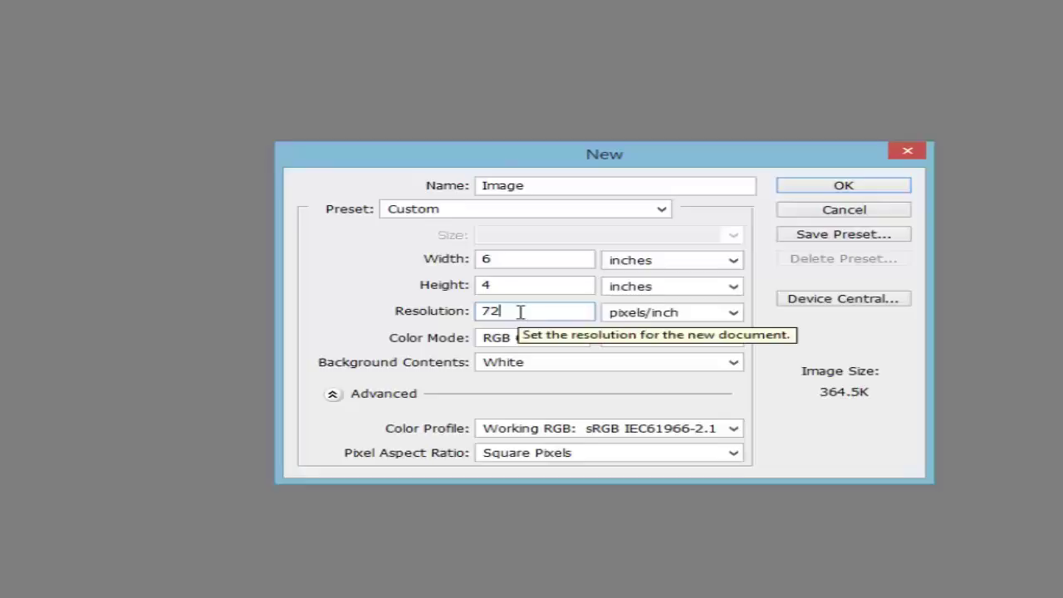
left_click(461, 312)
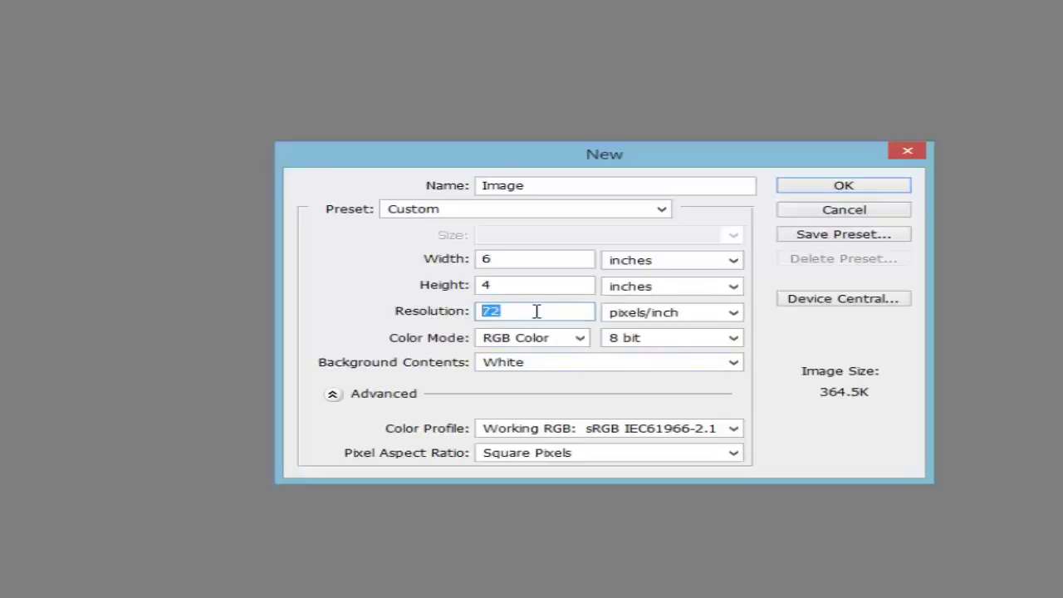
type("300")
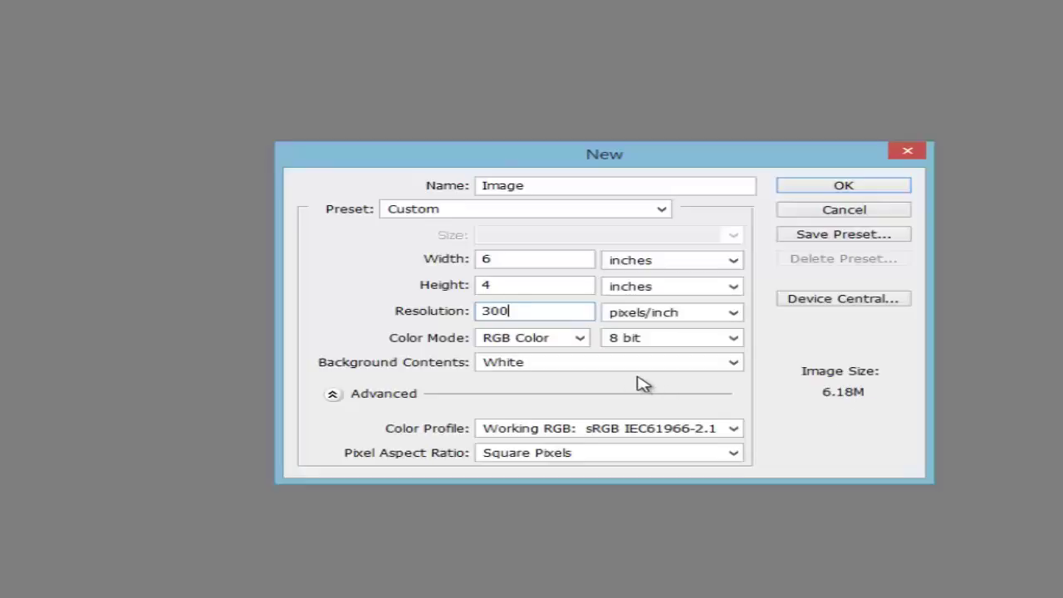
- Set the new document's color mode to Grayscale
left_click(568, 340)
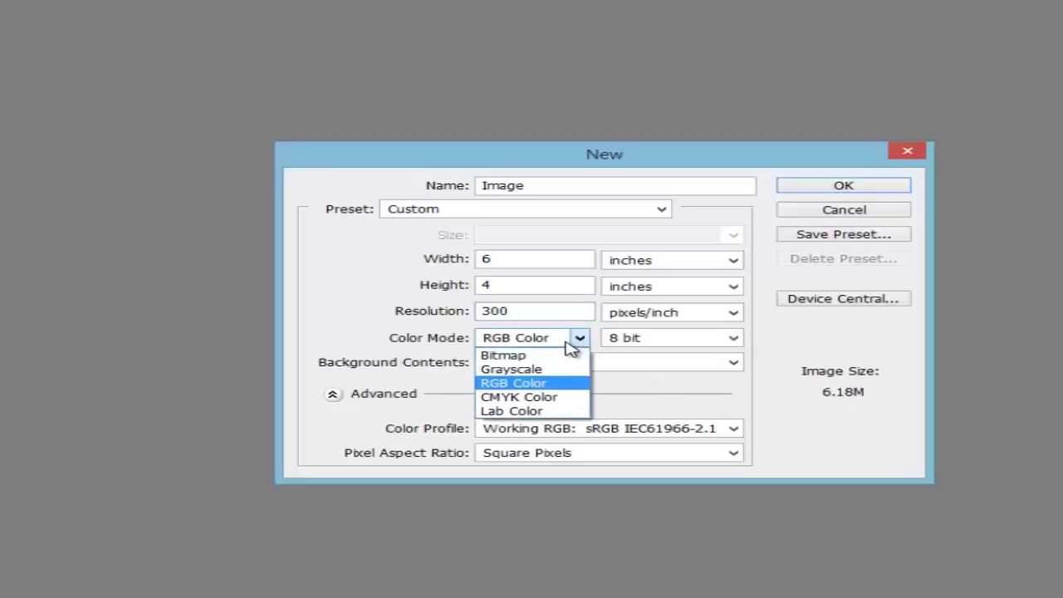
left_click(562, 368)
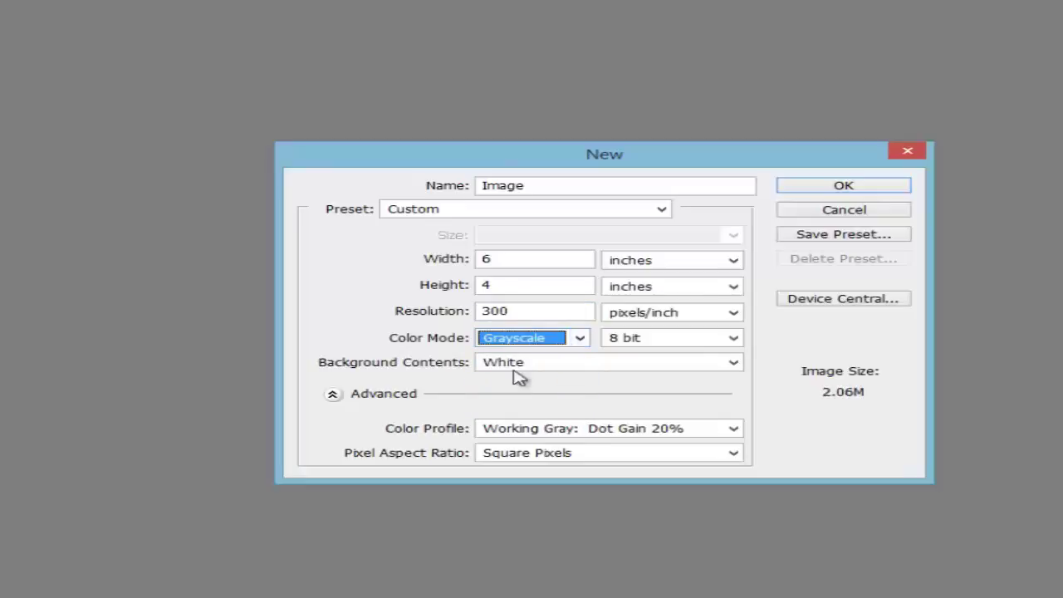
left_click(578, 339)
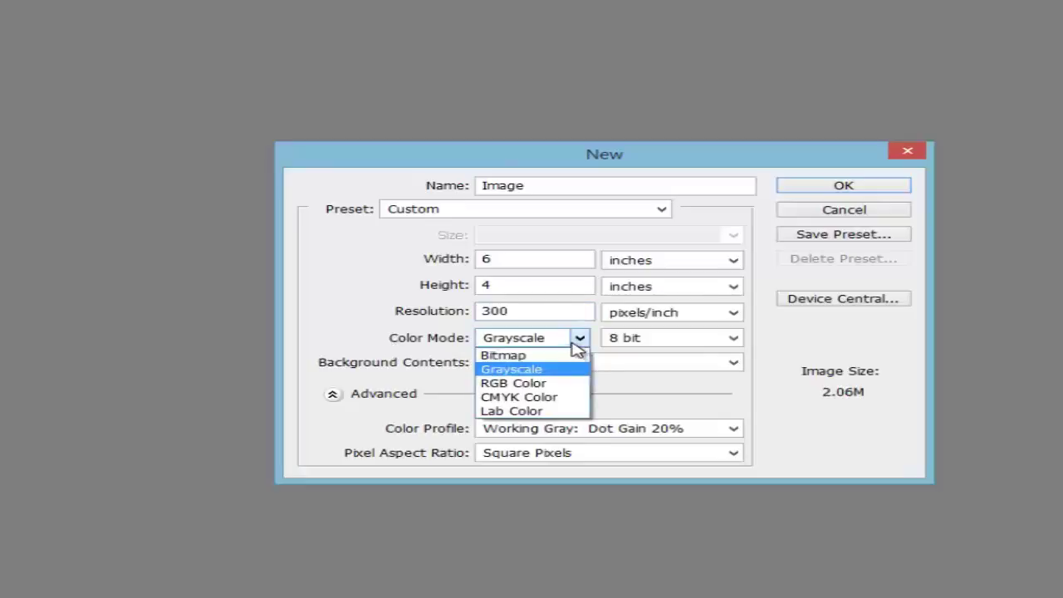
left_click(573, 342)
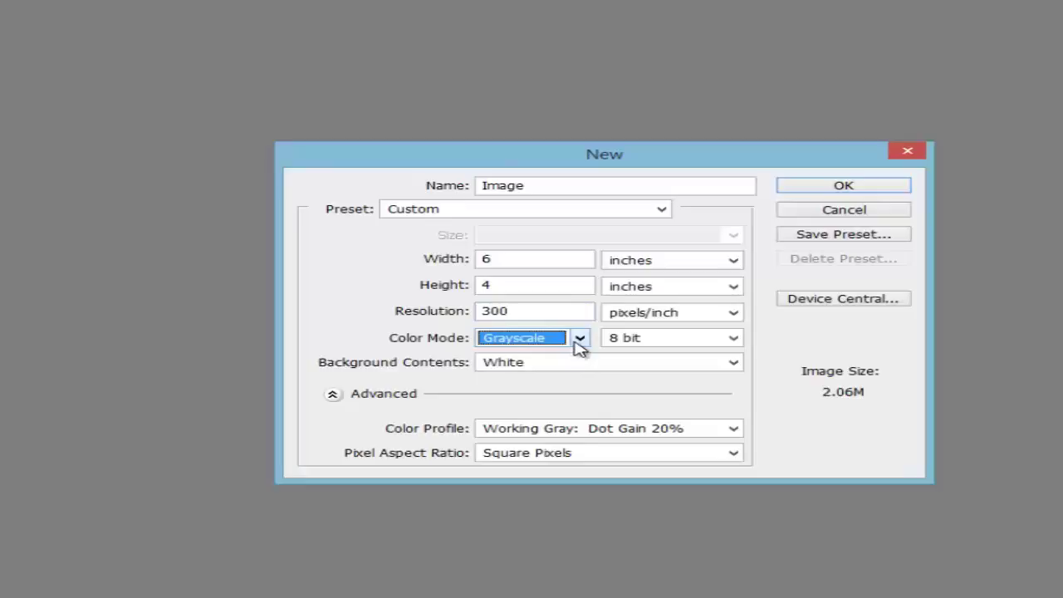
- Set the color mode to RGB Color and create the document
left_click(578, 345)
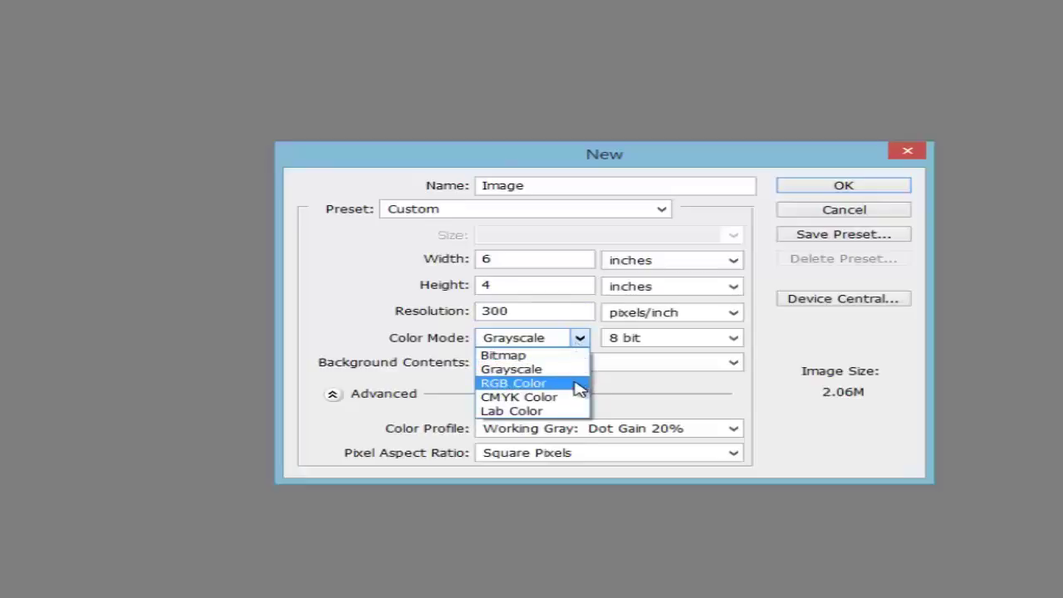
left_click(579, 383)
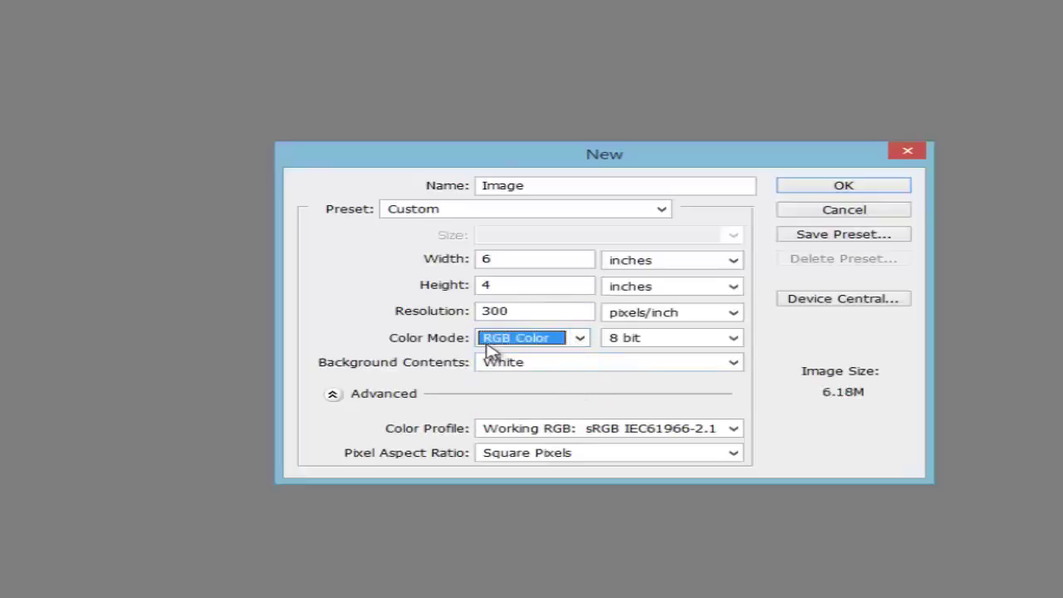
left_click(554, 350)
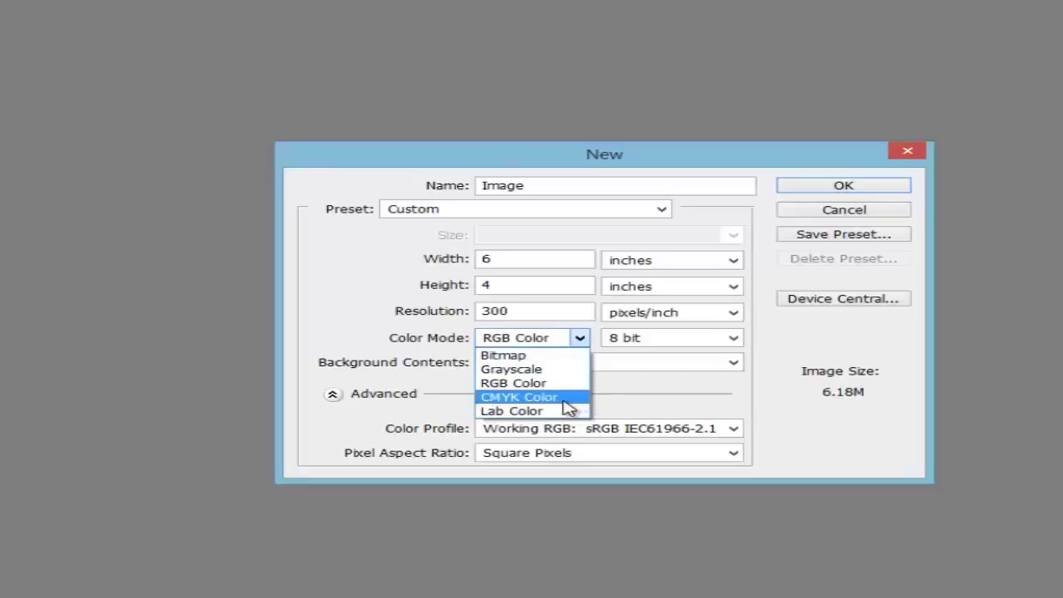
left_click(525, 383)
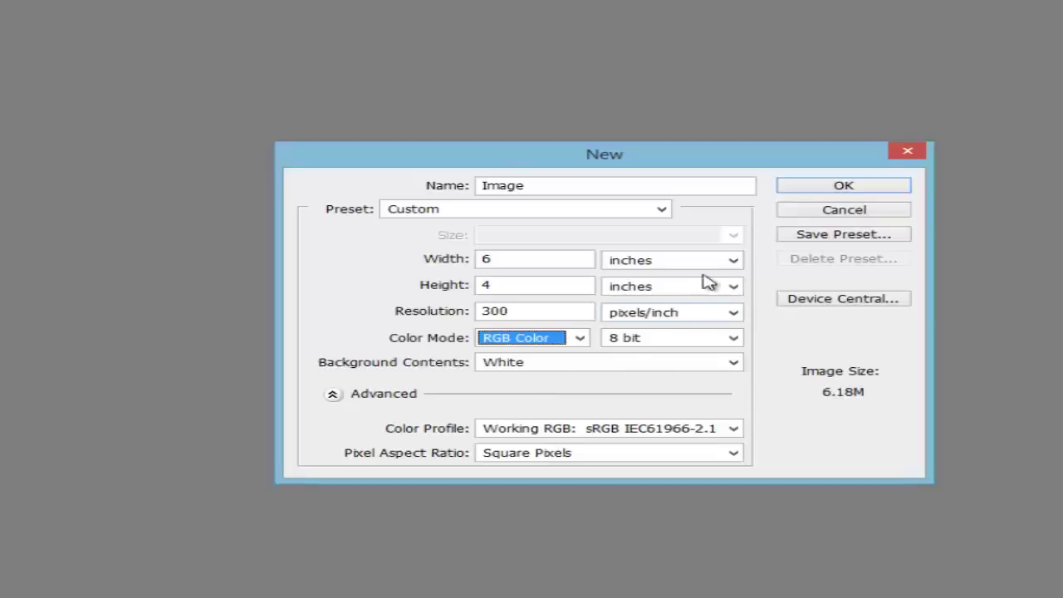
left_click(795, 197)
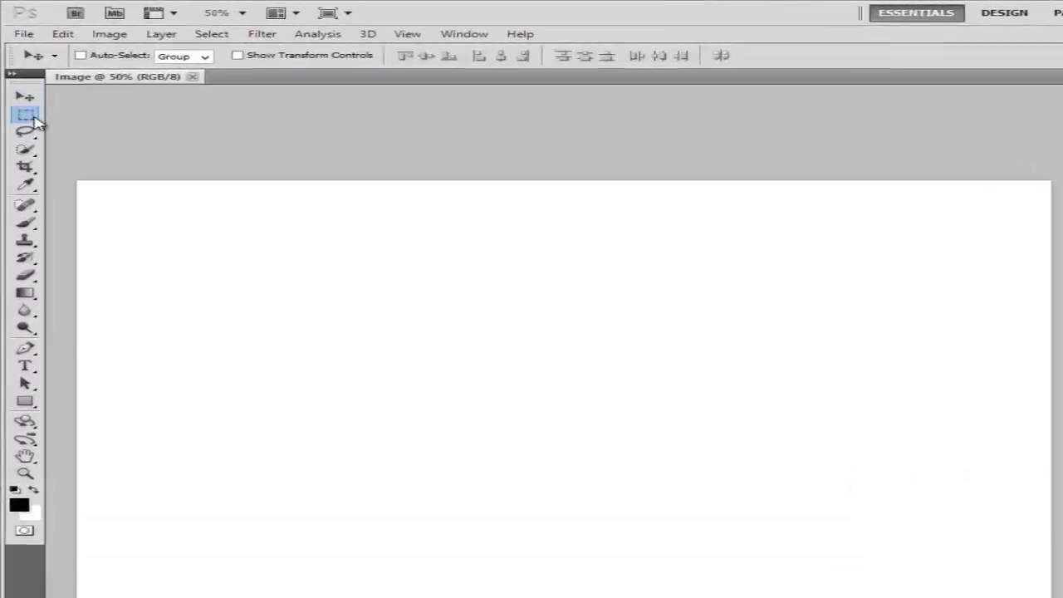
- Look through the marquee tool variants and make the Rectangular Marquee tool active
left_click(23, 92)
right_click(23, 91)
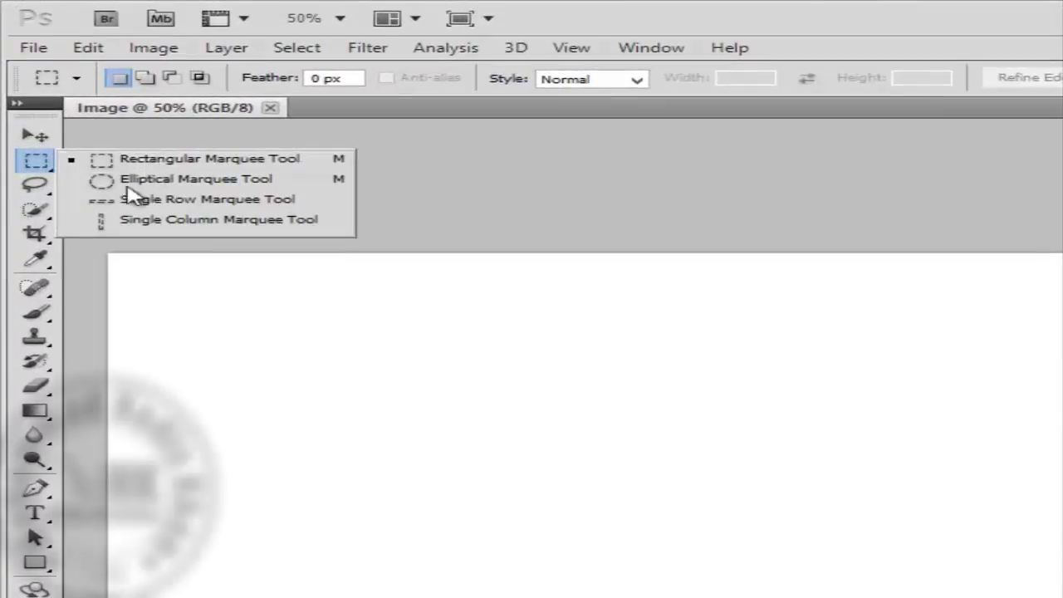
left_click(33, 137)
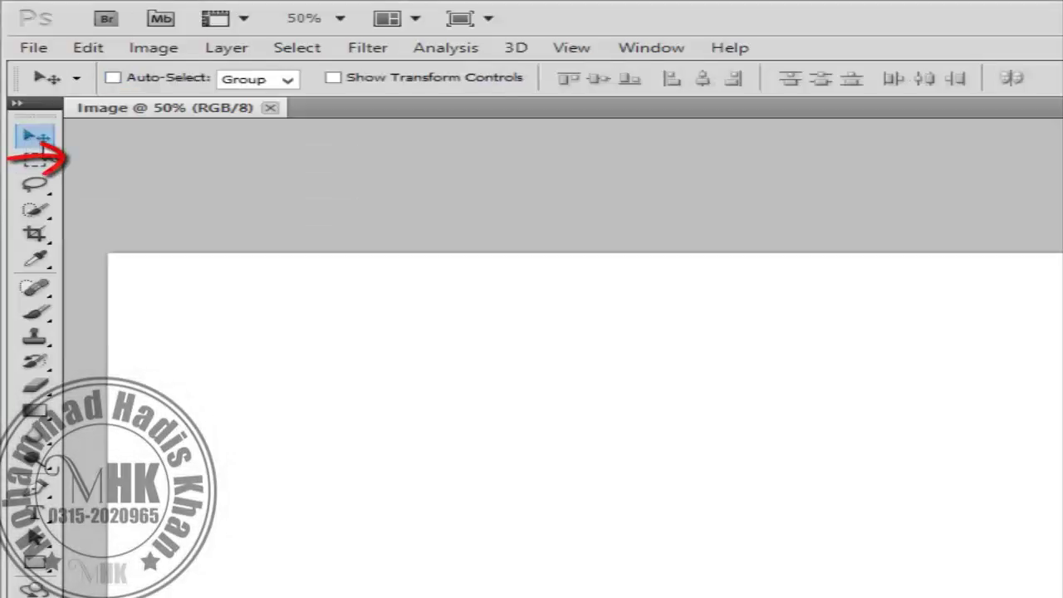
left_click(37, 165)
right_click(38, 164)
left_click(38, 166)
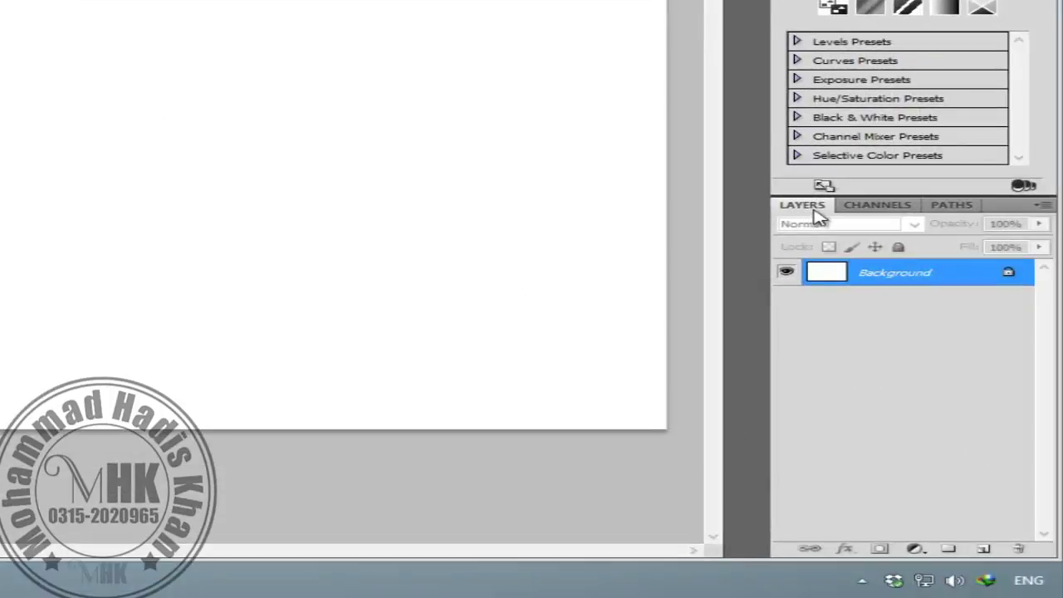
- Convert the locked Background into a regular layer, keeping the default name, Normal mode and 100% opacity
double_click(1009, 279)
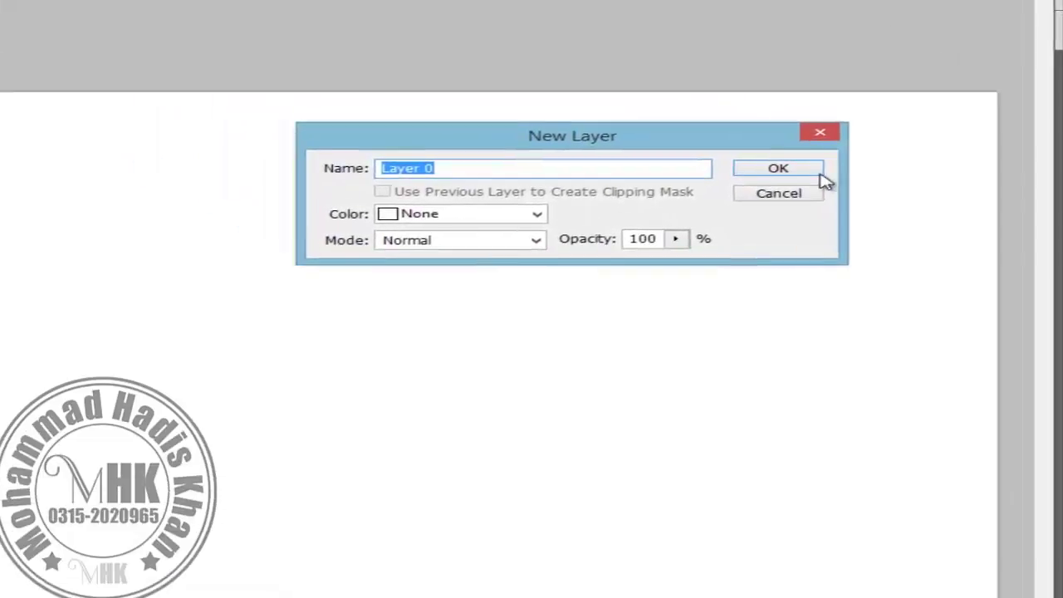
left_click(820, 173)
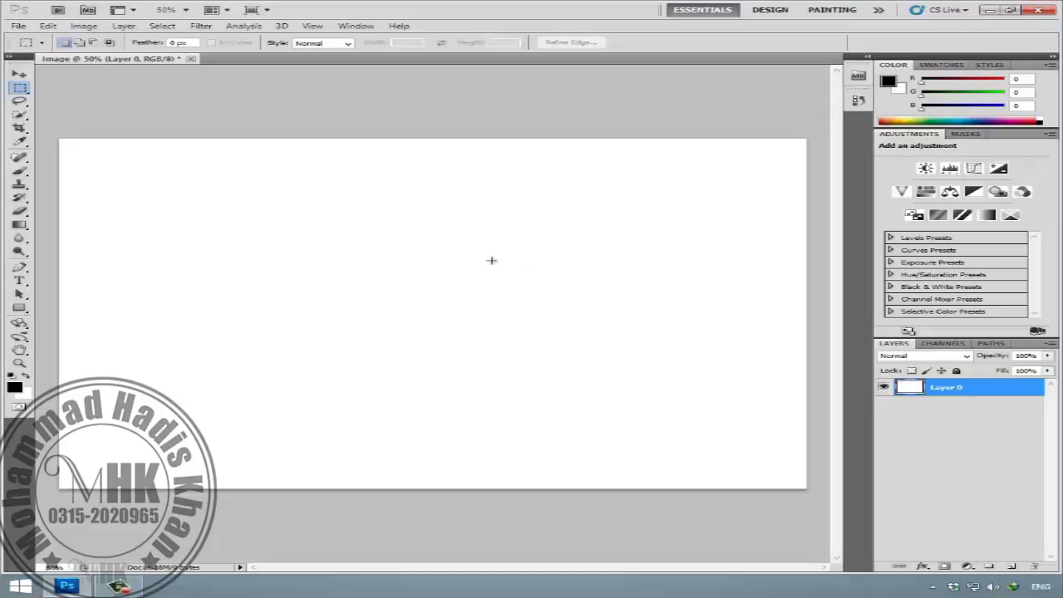
right_click(21, 91)
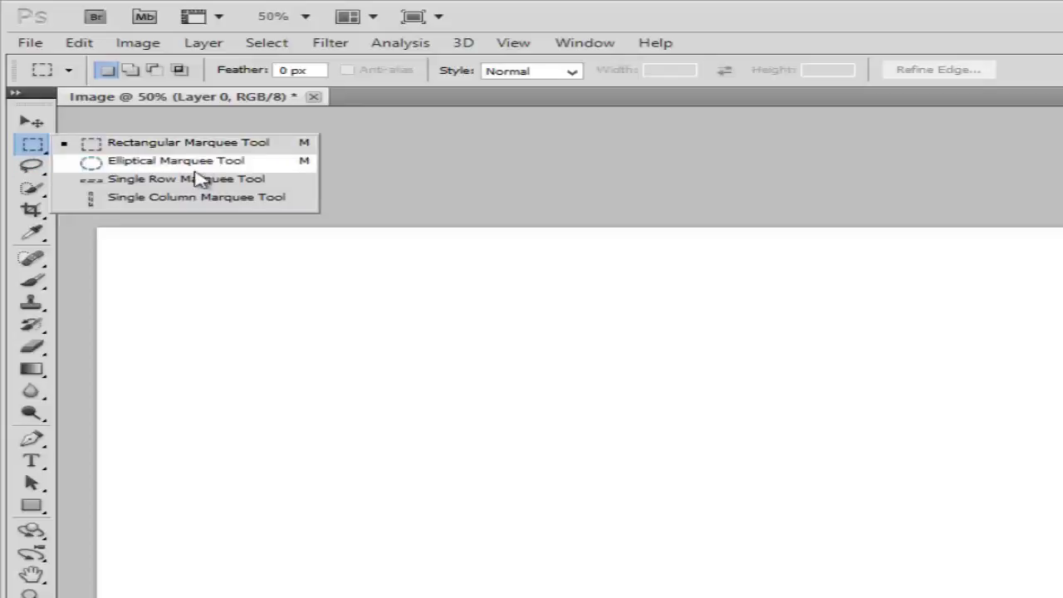
left_click(29, 147)
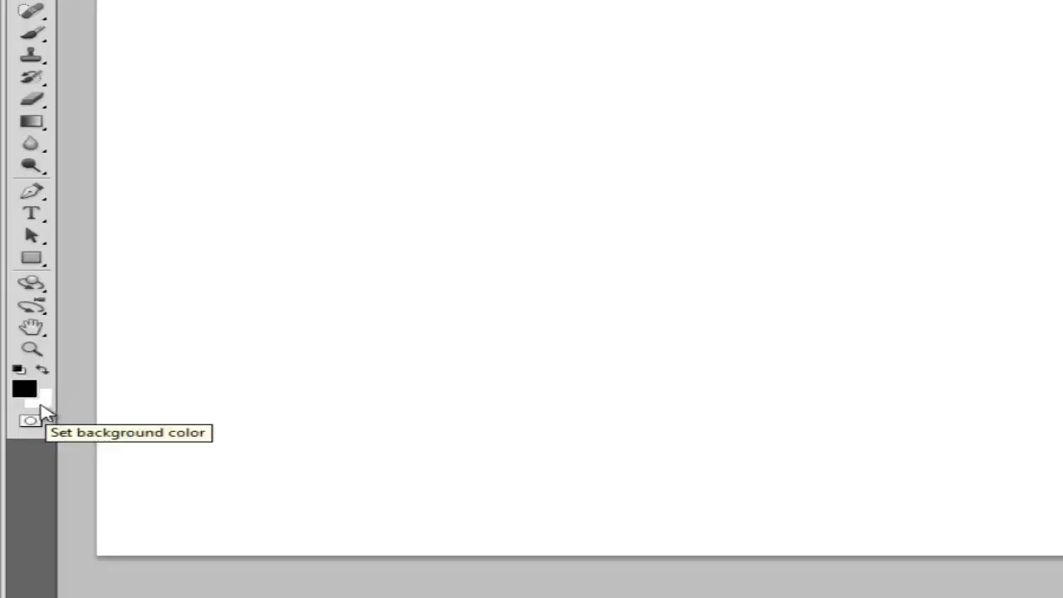
- Open the foreground color picker and try purple, red and pink shades, ending on bright red f70734
left_click(25, 398)
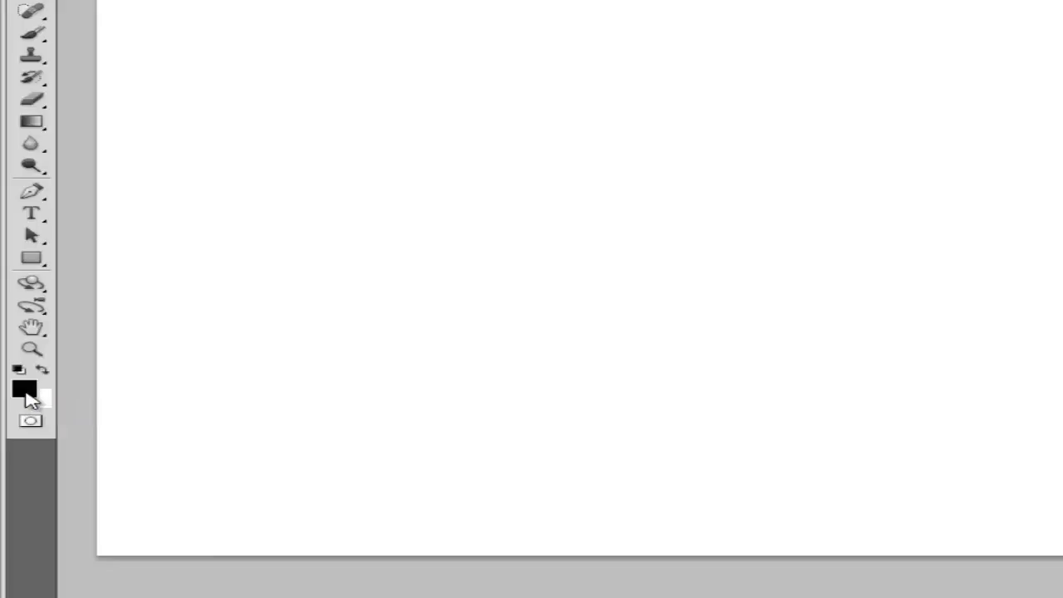
mouse_move(792, 179)
left_mouse_down()
mouse_move(795, 150)
mouse_move(785, 178)
left_mouse_up()
left_click(720, 166)
left_click_drag(721, 166, 655, 180)
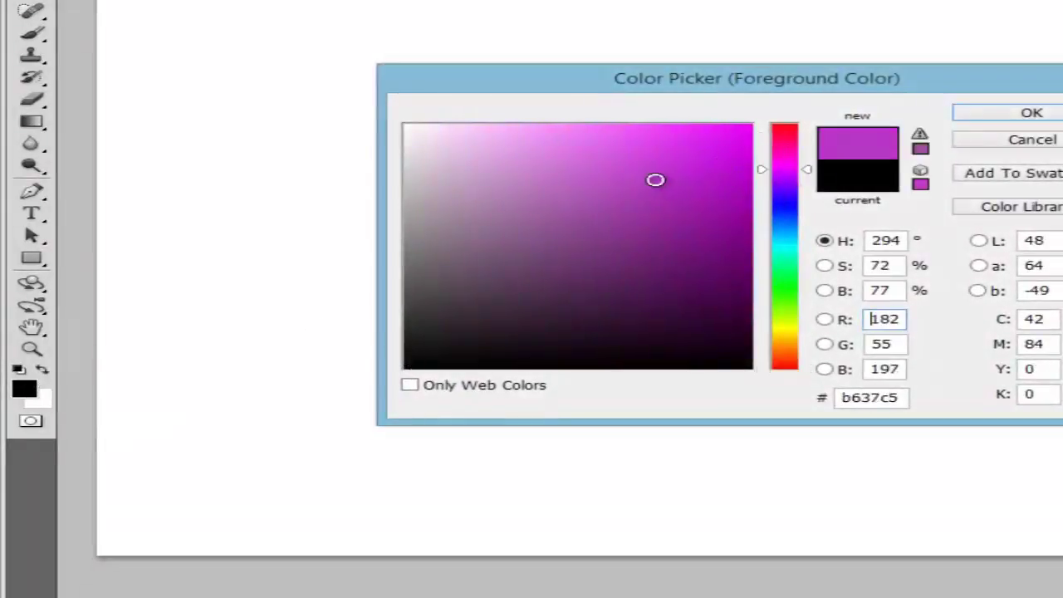
left_click(785, 132)
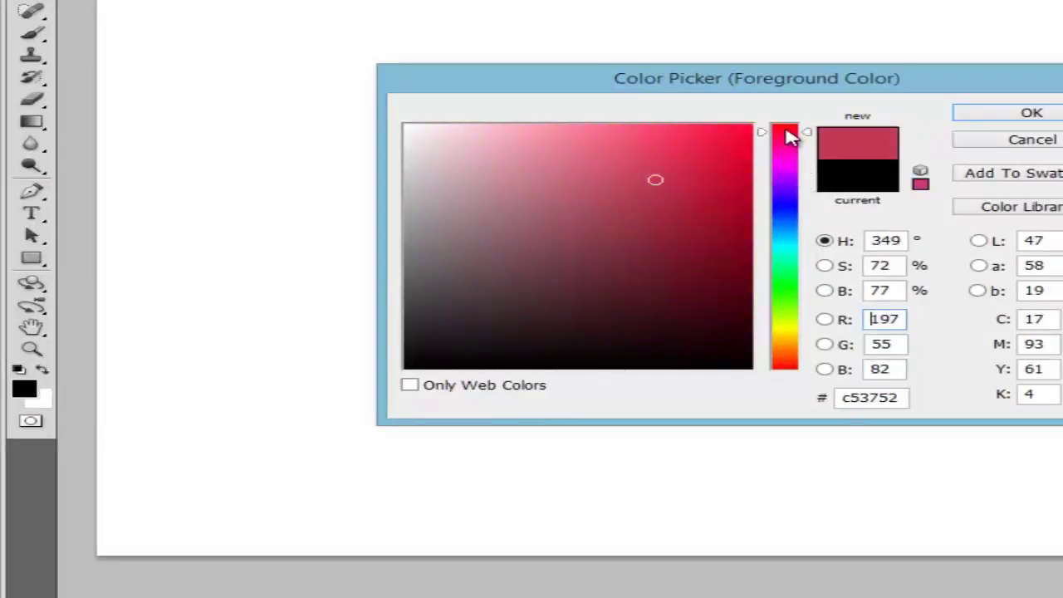
left_click(661, 166)
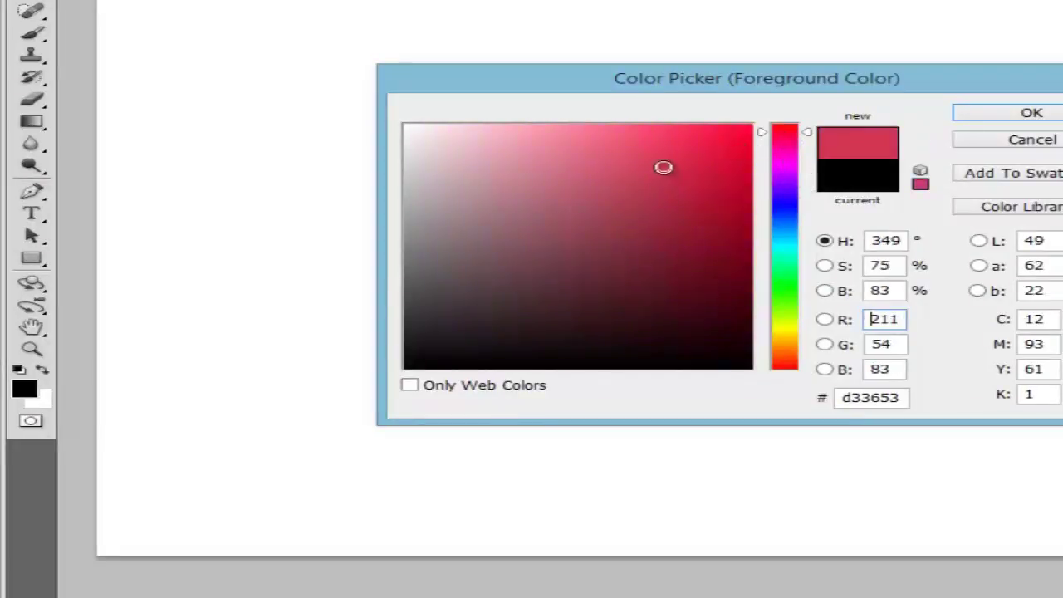
left_click(590, 148)
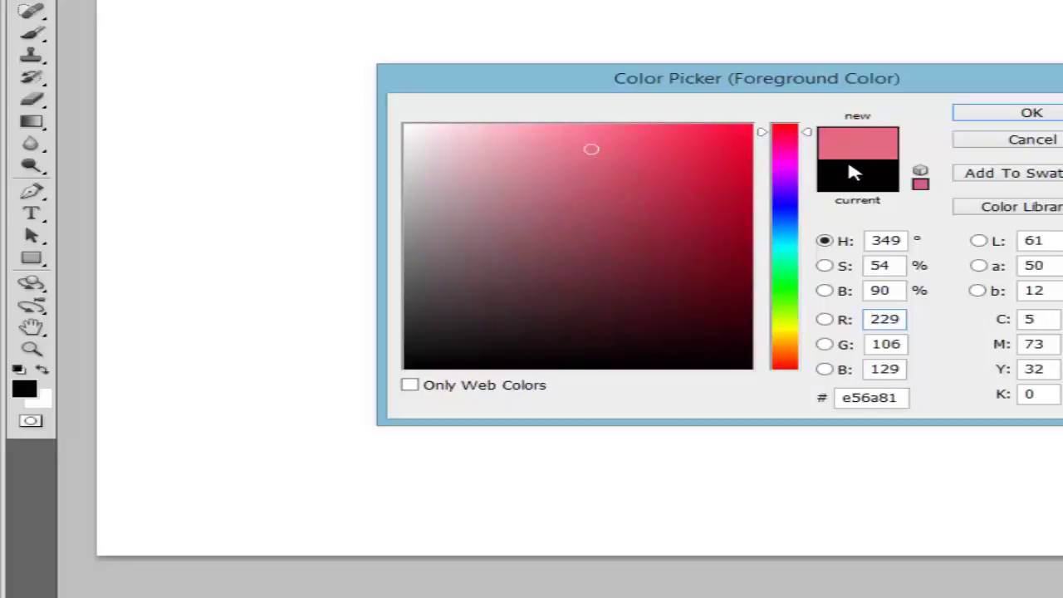
left_click(741, 132)
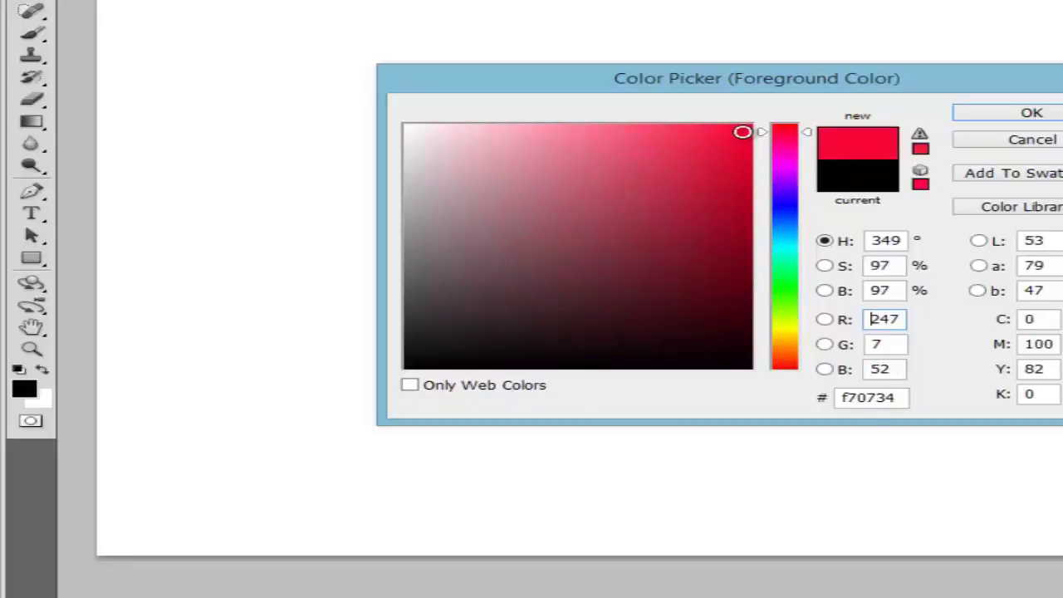
- Try darker, blue and green hues in the color picker, ending on light teal 4bd7be
left_click(702, 208)
left_click(596, 237)
left_click_drag(606, 271, 696, 278)
left_click(784, 226)
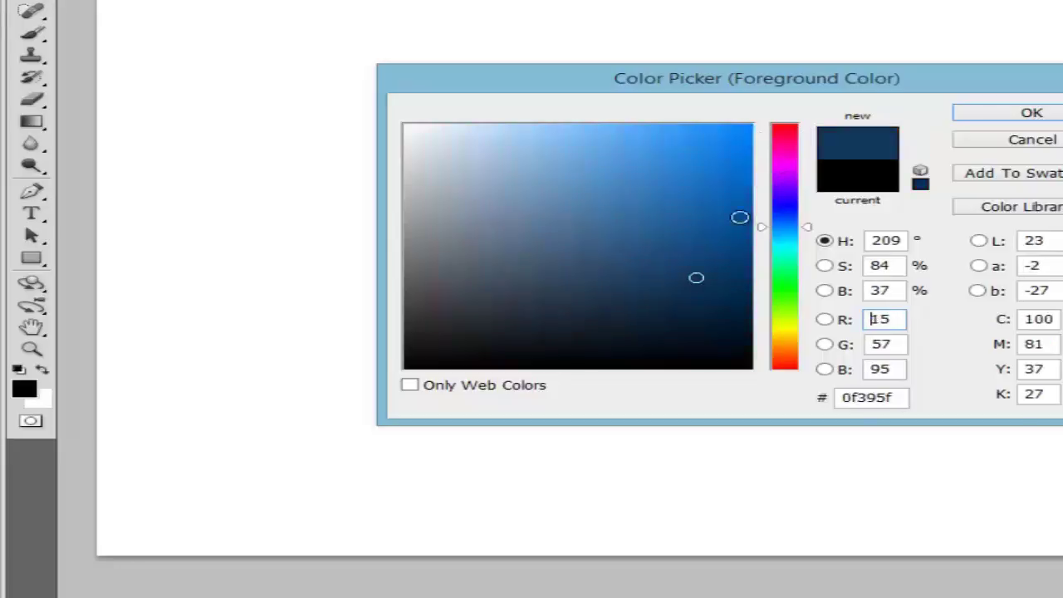
left_click(728, 202)
left_click(783, 253)
left_click(652, 190)
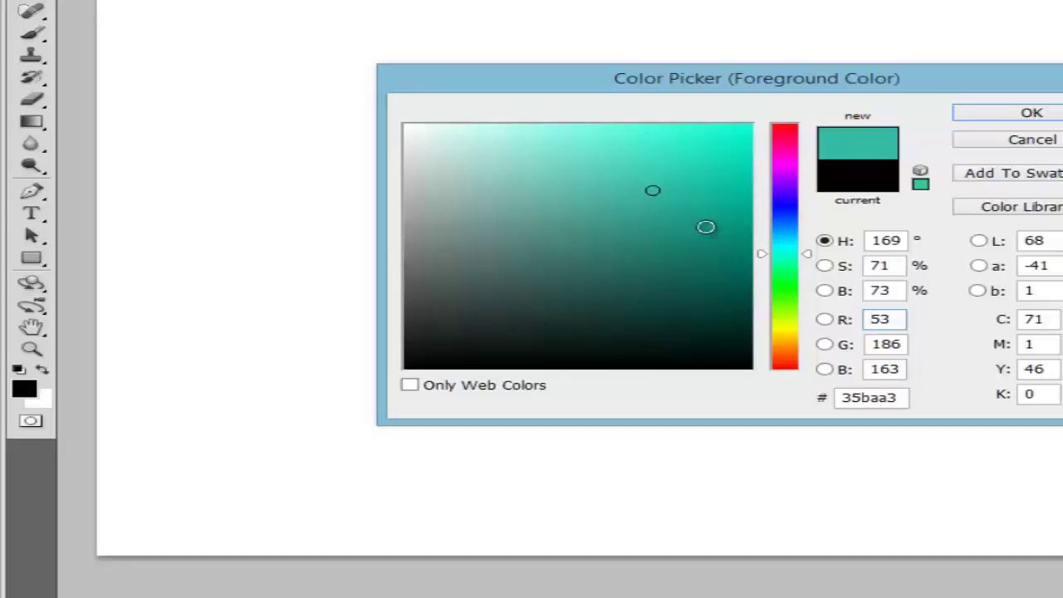
left_click(707, 156)
left_click(630, 162)
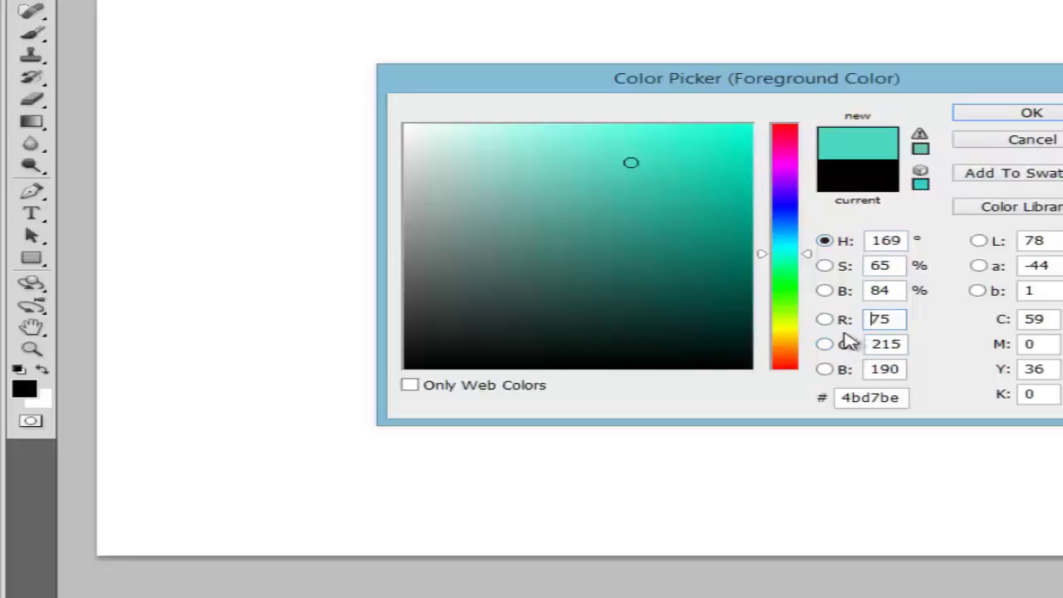
- Examine the teal color's R, G and B values and its hex code by highlighting them in the color picker
double_click(890, 324)
left_click_drag(890, 342, 858, 373)
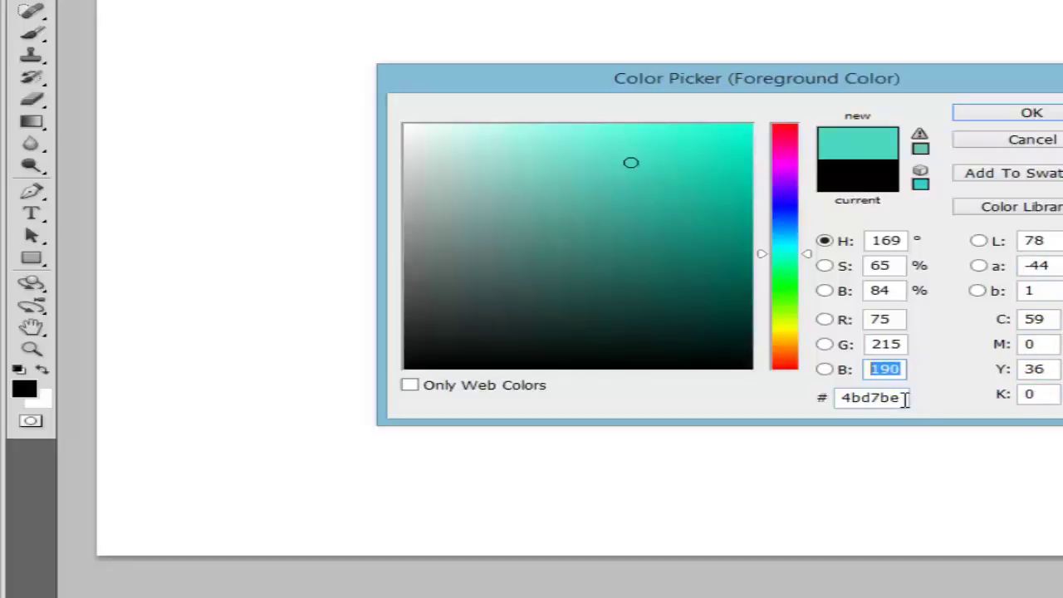
left_click_drag(905, 399, 837, 400)
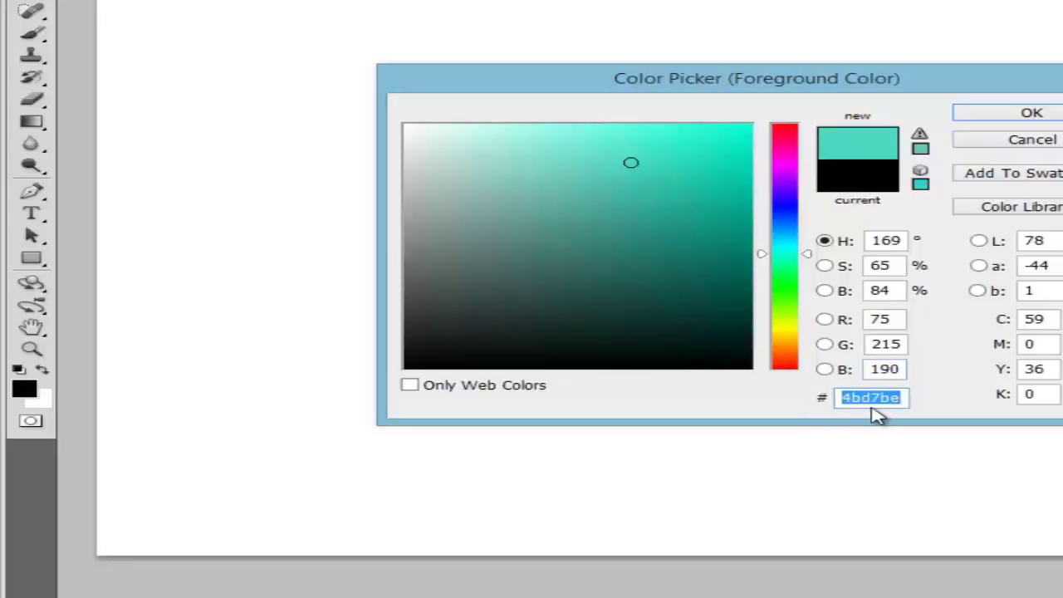
left_click(895, 401)
left_click_drag(901, 398, 839, 399)
left_click(901, 399)
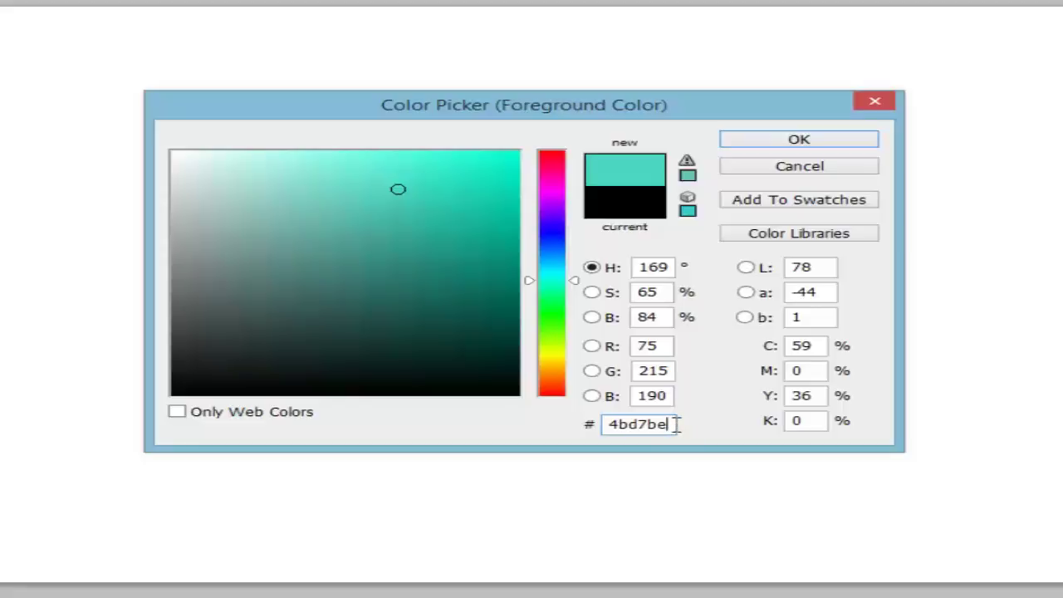
left_click_drag(645, 423, 613, 423)
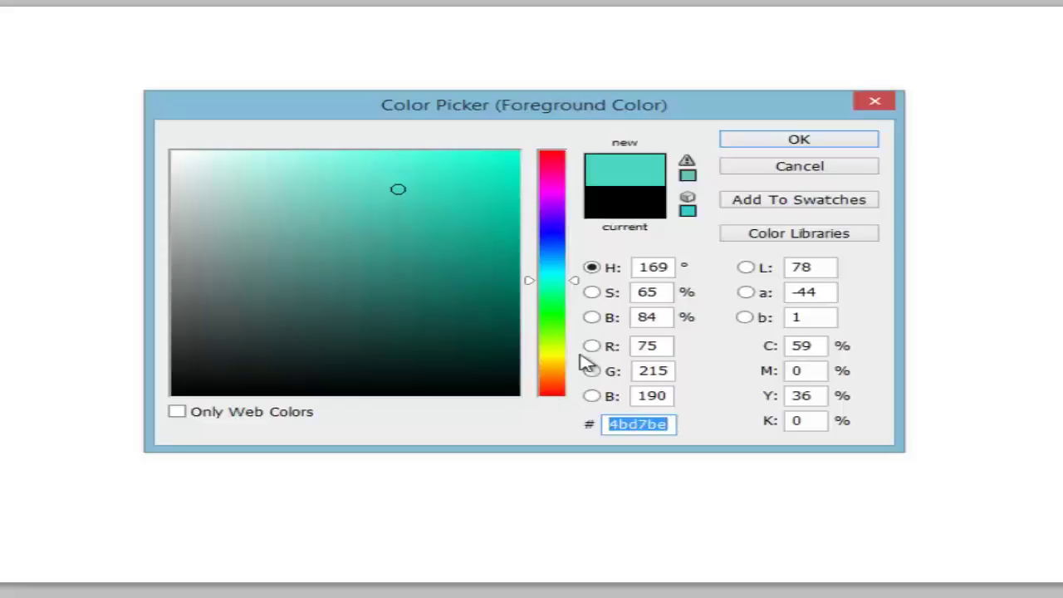
left_click(673, 425)
left_click_drag(674, 424, 560, 421)
- Change the picked color to a purple with a 278° hue, hex 9639cb
left_click(497, 261)
left_click(555, 202)
left_click(431, 198)
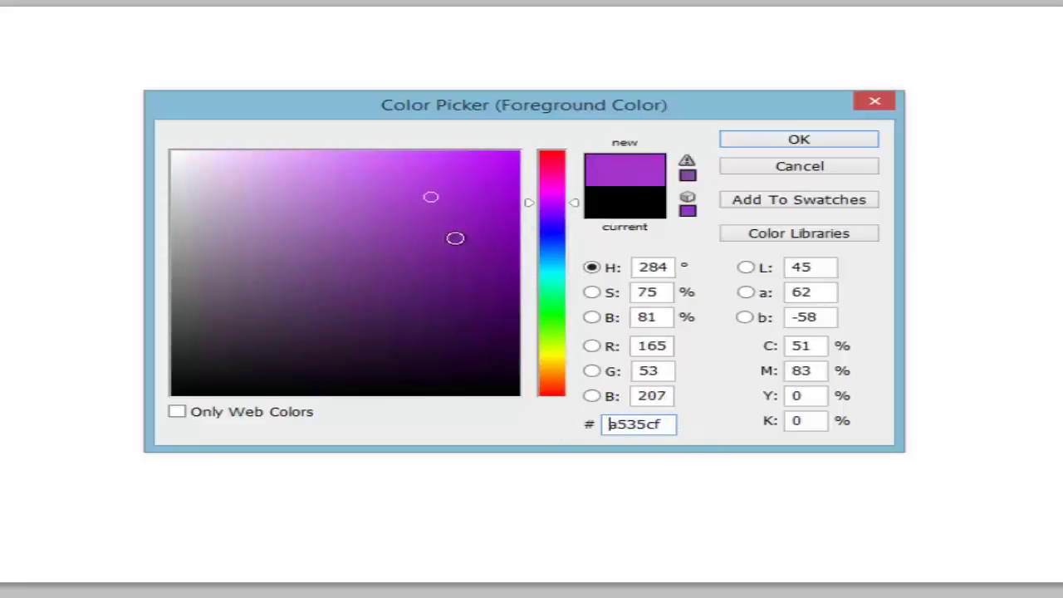
left_click_drag(553, 203, 550, 206)
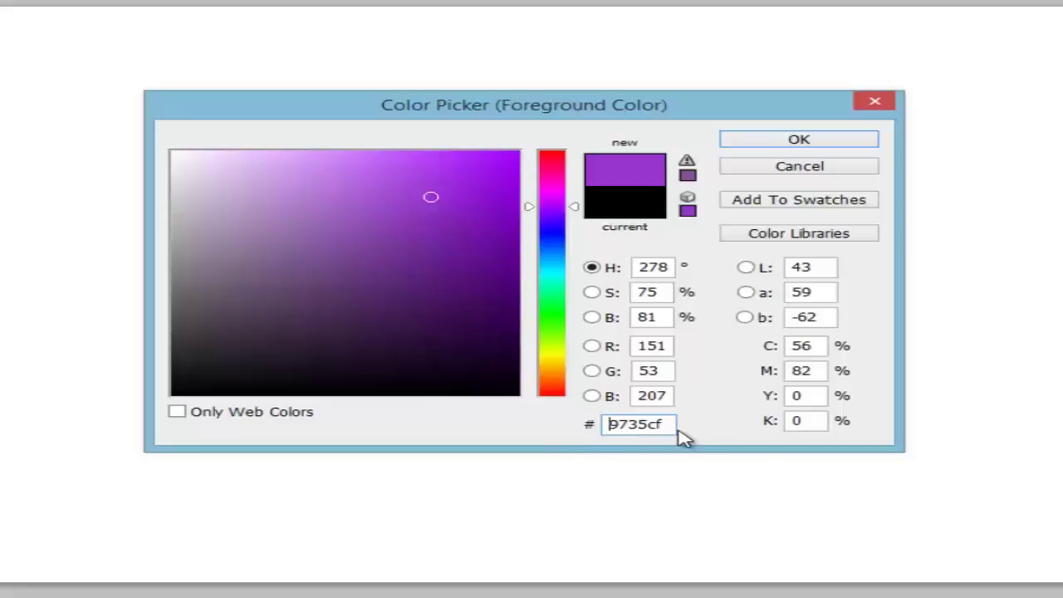
mouse_move(381, 214)
left_mouse_down()
mouse_move(388, 200)
mouse_move(421, 200)
left_mouse_up()
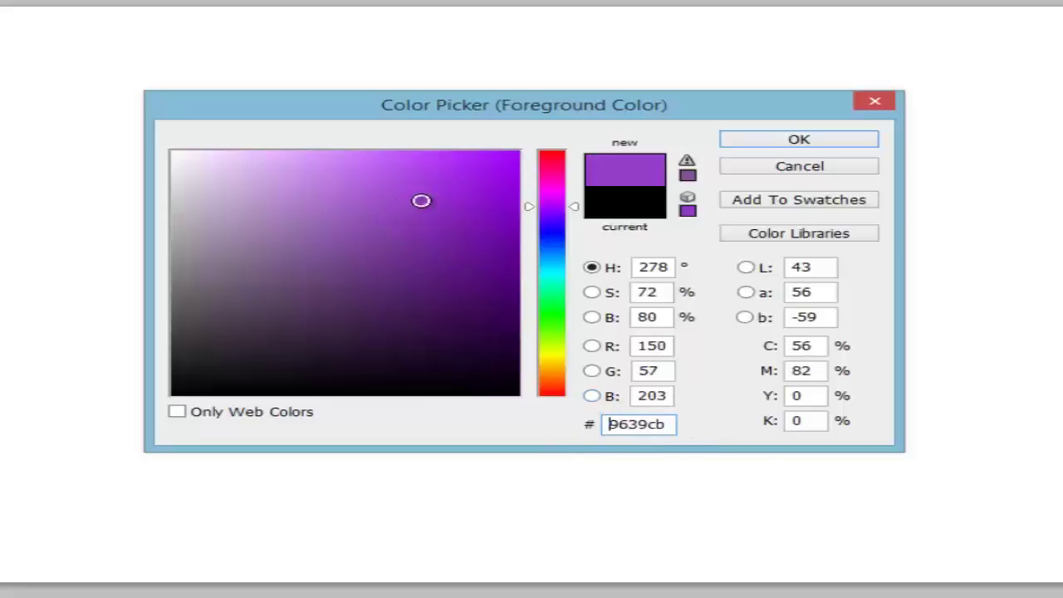
- Try darker and lighter shades of the purple, ending on 9731d2, and highlight its hex code
left_click(435, 222)
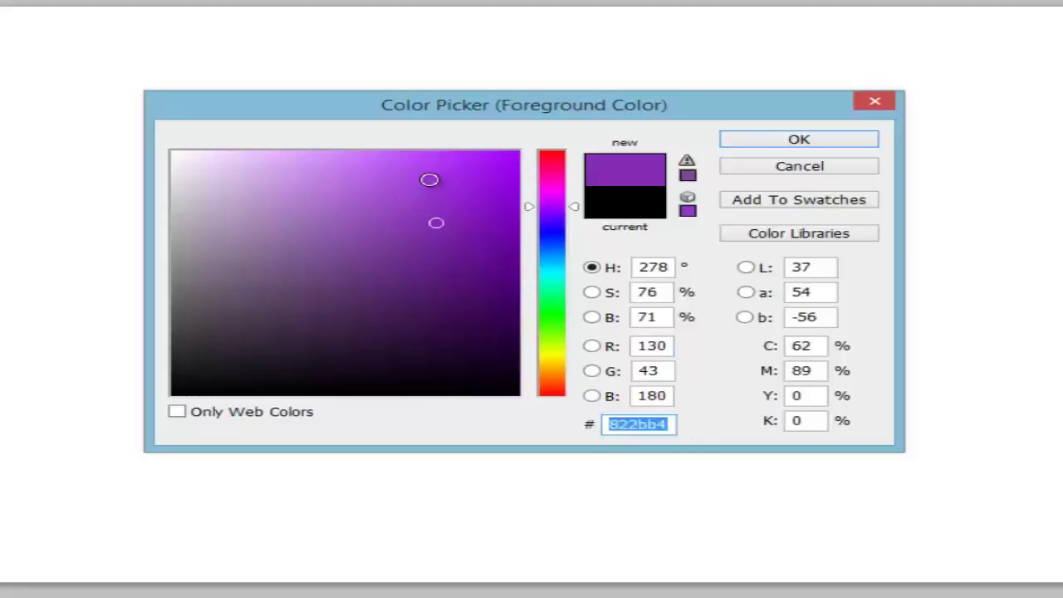
left_click(429, 179)
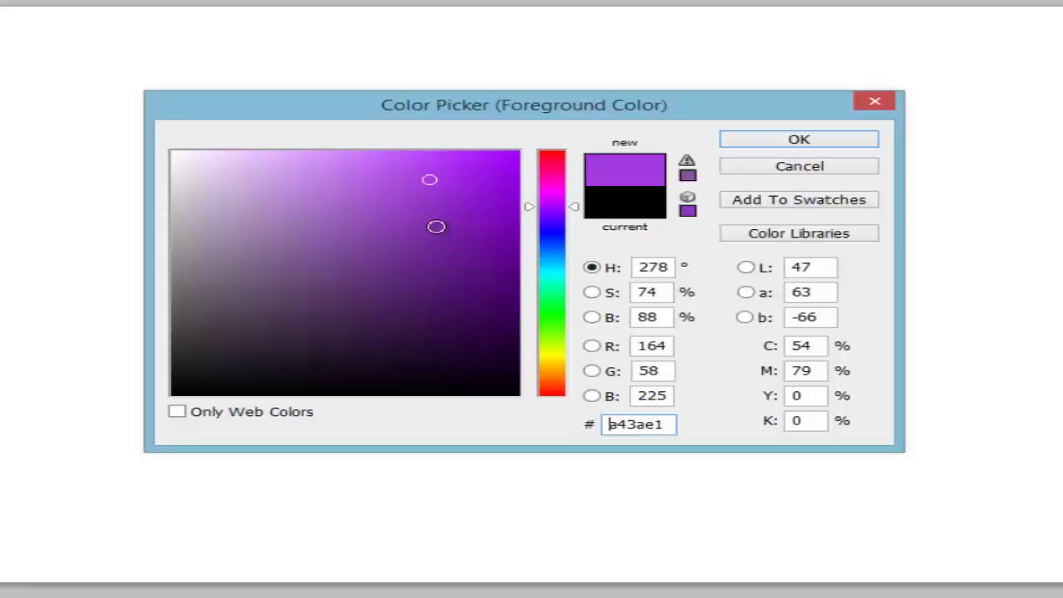
left_click(436, 226)
left_click(438, 194)
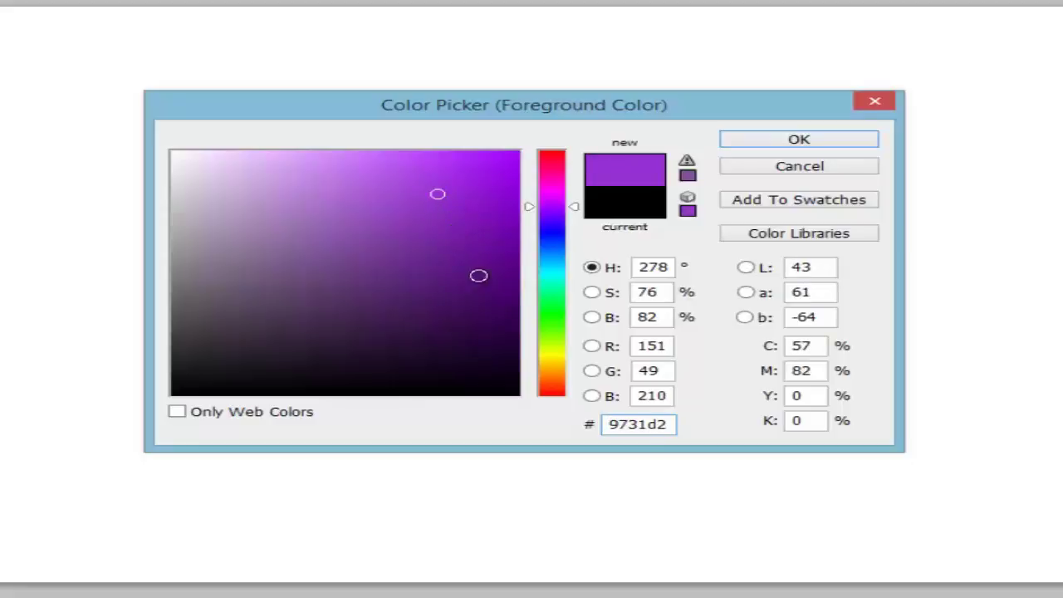
left_click_drag(664, 426, 602, 432)
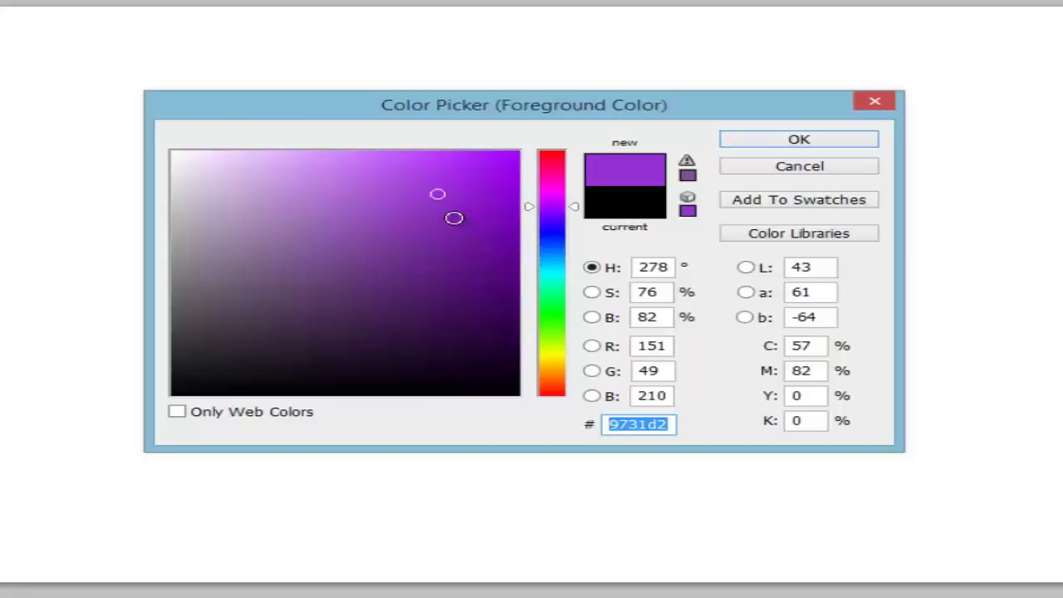
- Change the purple shade to a037dc and highlight its hex code
left_click(454, 218)
left_click(431, 183)
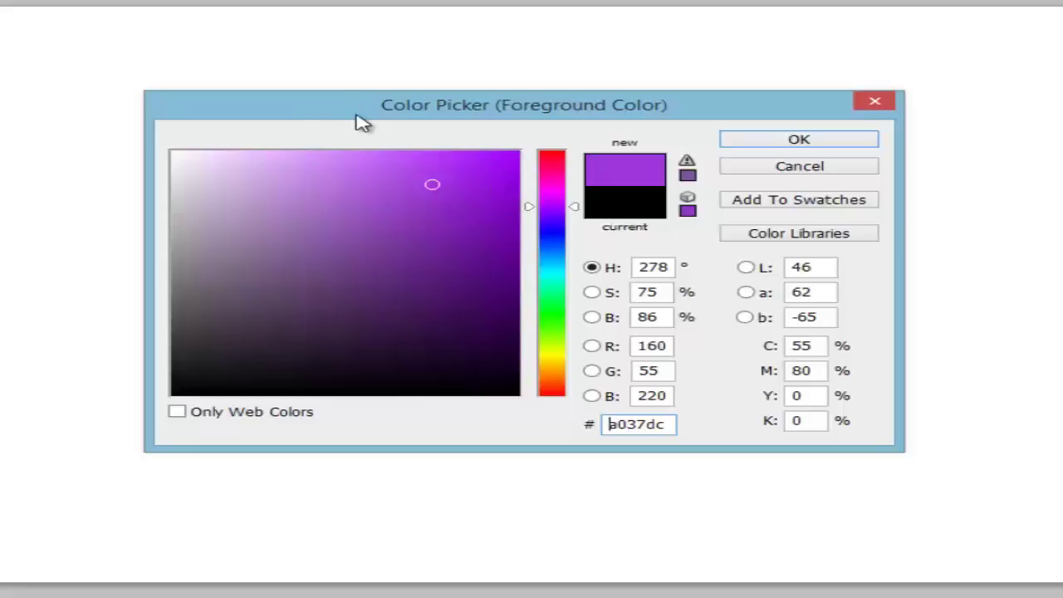
left_click_drag(674, 424, 584, 426)
left_click(670, 426)
- Restrict the picker to web colors, pick light purple 9966cc, then lift the restriction and highlight the hex code
left_click(177, 413)
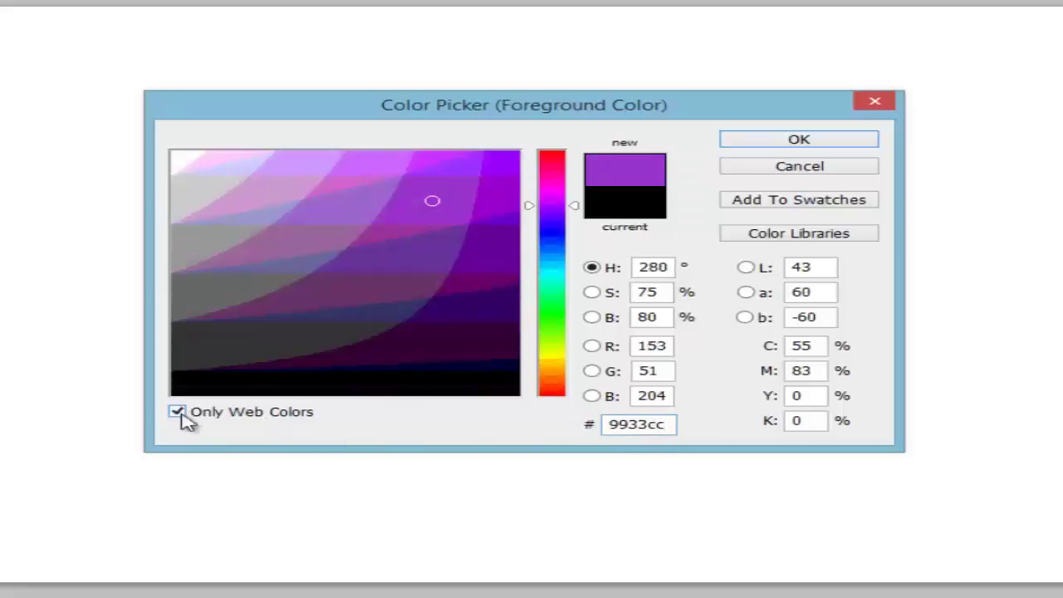
left_click_drag(327, 227, 349, 215)
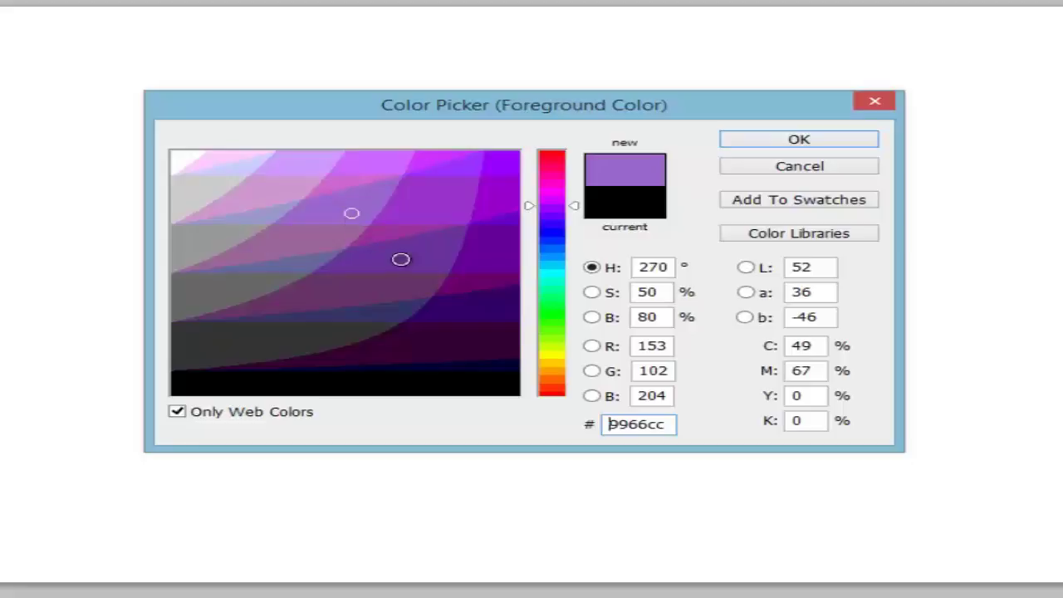
left_click(257, 416)
left_click_drag(673, 425, 606, 425)
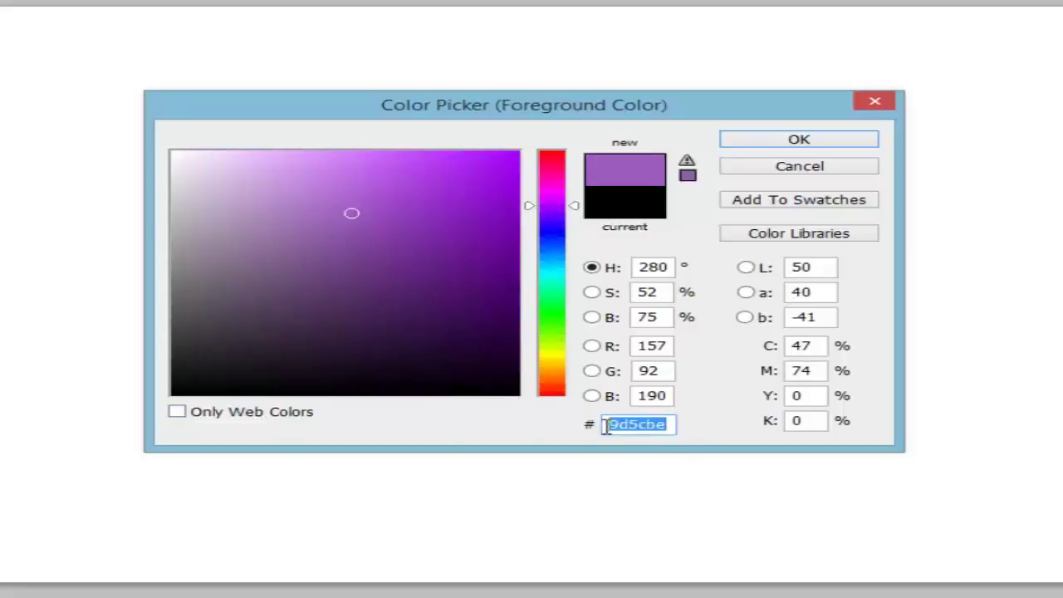
- Snap the purple to web color 9966cc, leave Only Web Colors off, and apply it as the foreground color
left_click(269, 423)
left_click(279, 421)
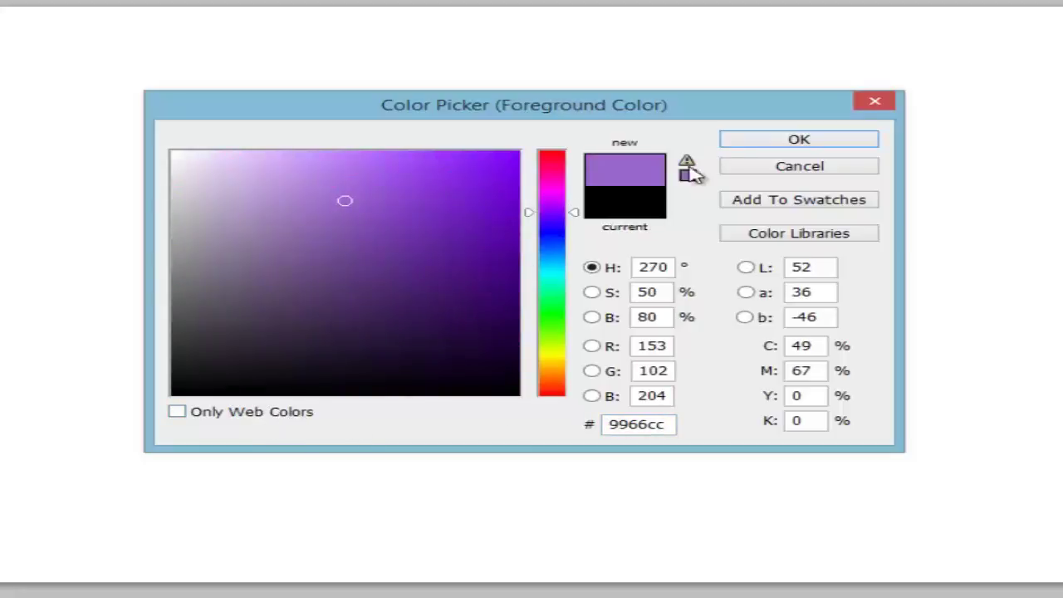
left_click(737, 137)
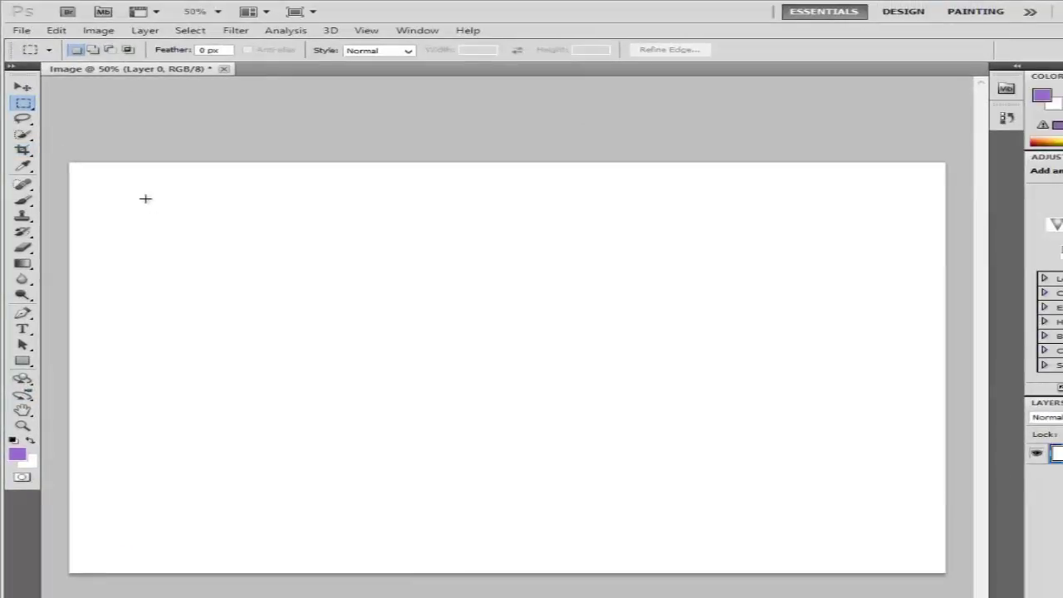
- Choose the Rectangular Marquee tool from the marquee tool group
left_click(27, 106)
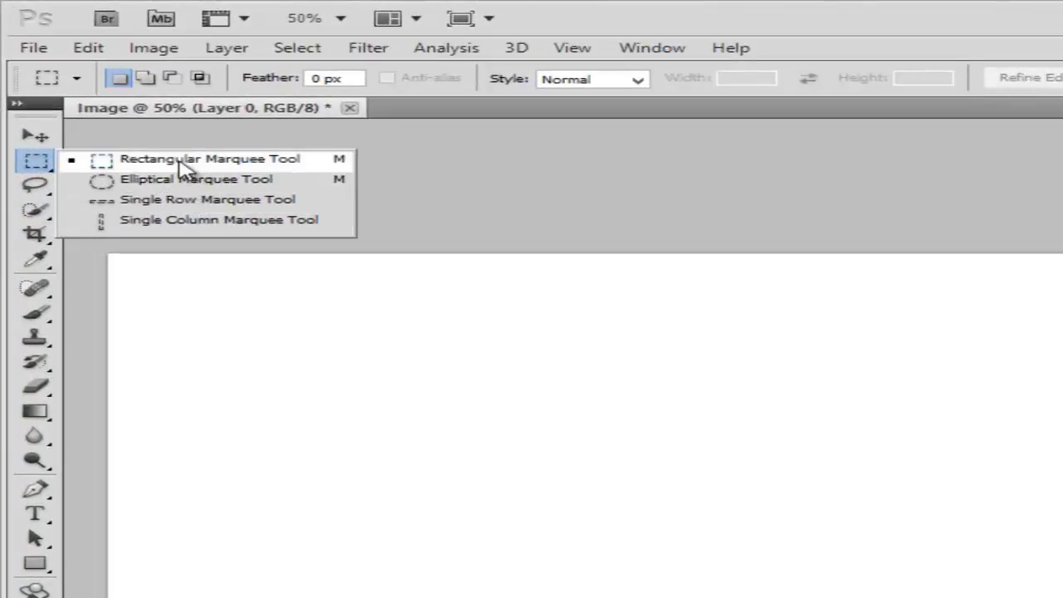
left_click(135, 161)
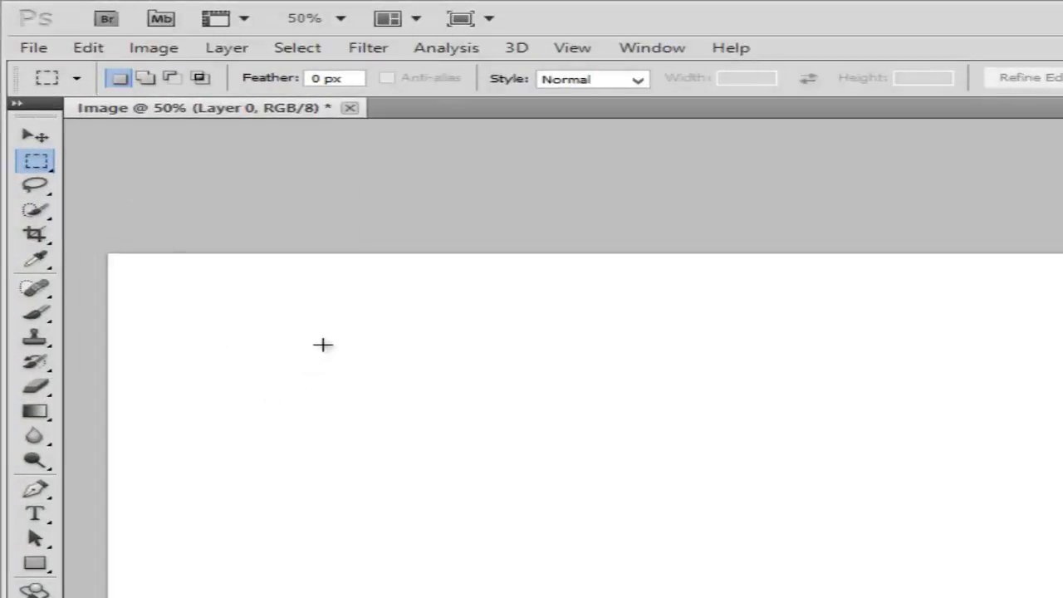
- Select a rectangle in the upper part of the canvas with the Rectangular Marquee, fill it with the purple foreground color, and deselect
left_click_drag(321, 330, 722, 564)
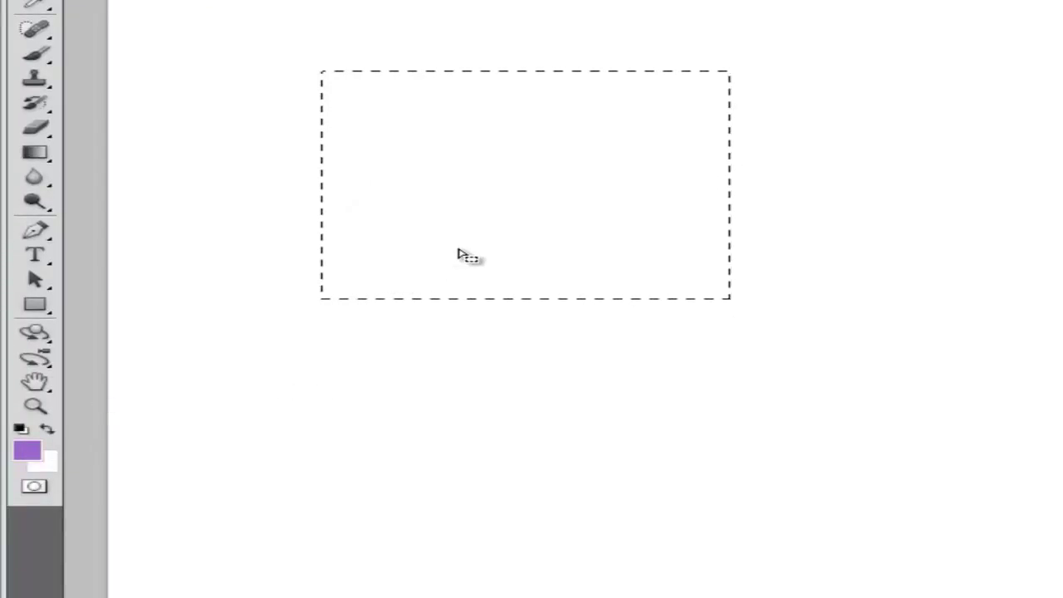
key("alt+BackSpace")
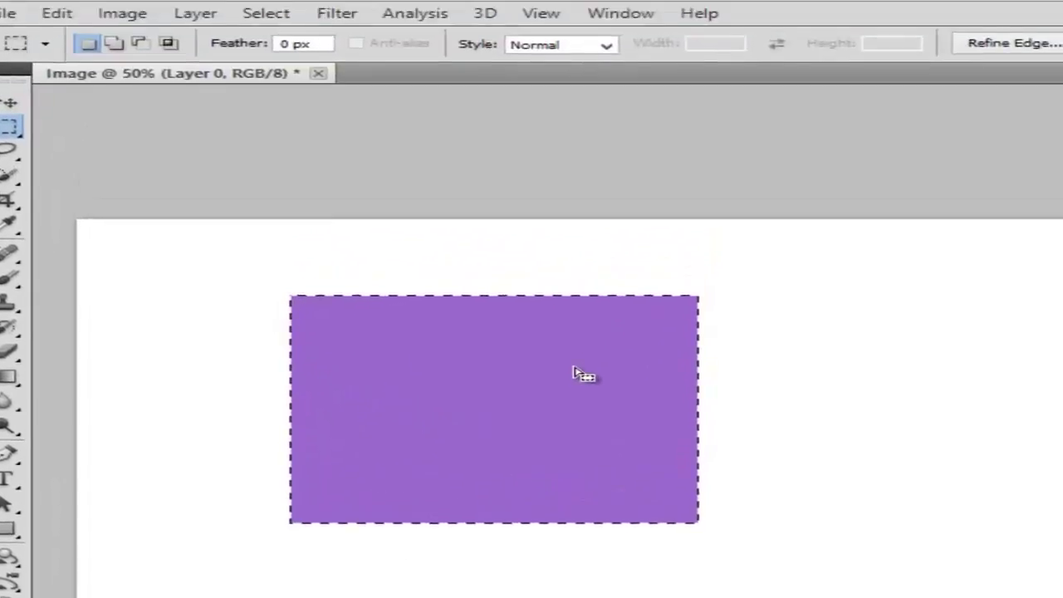
left_click(283, 52)
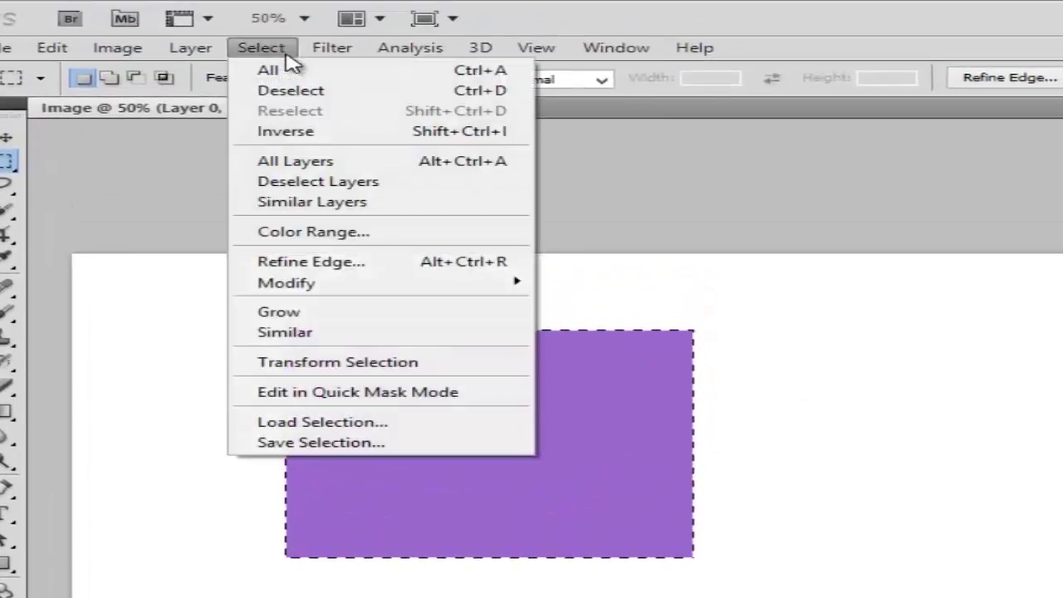
left_click(412, 93)
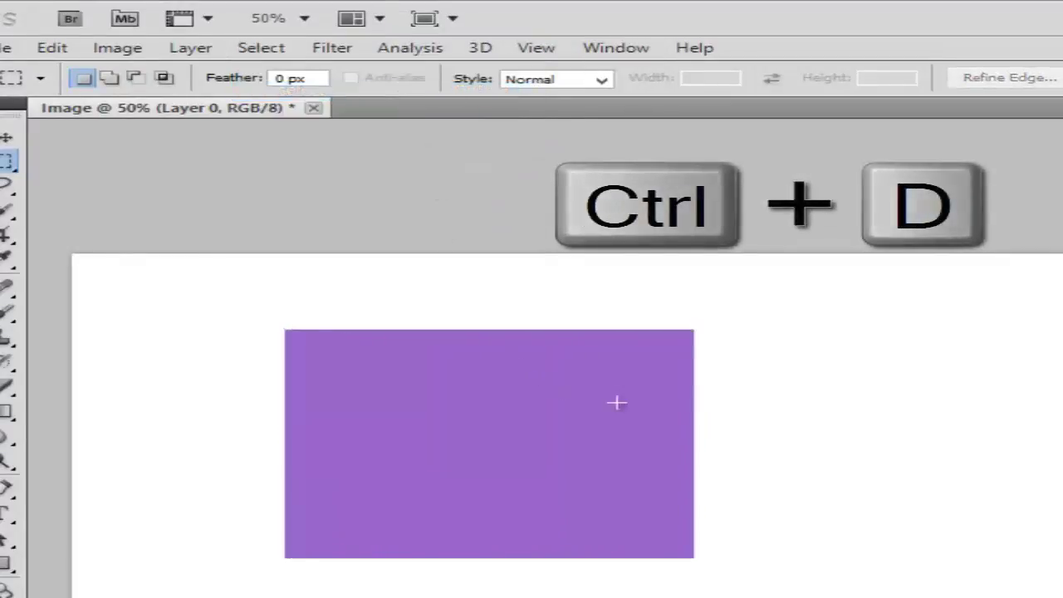
- Select a second rectangle beside the purple one and fill it with a new dark purple background color, 6d47ad
left_click_drag(724, 334, 1056, 534)
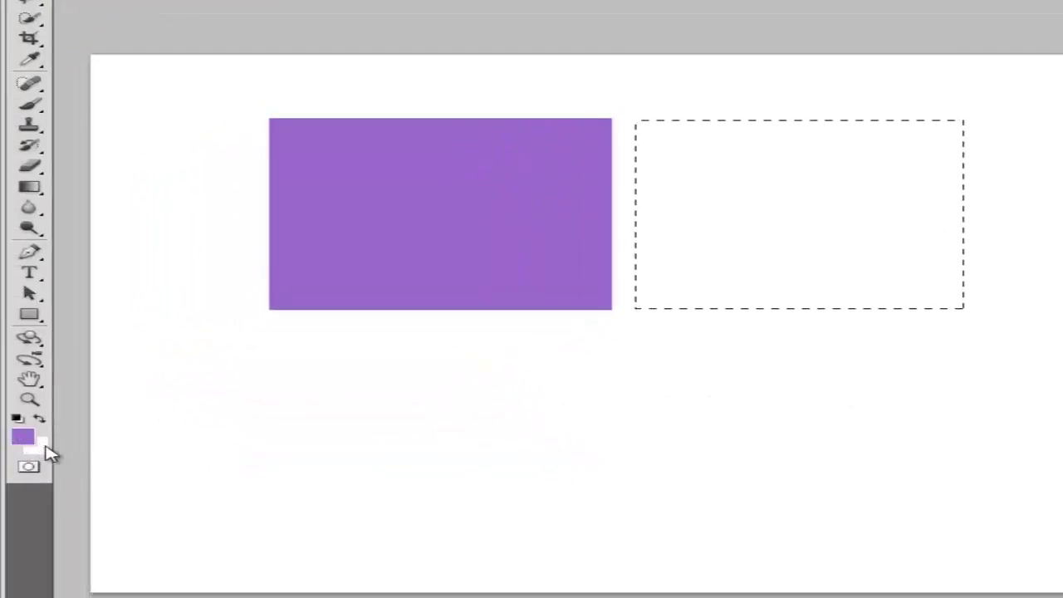
left_click(43, 449)
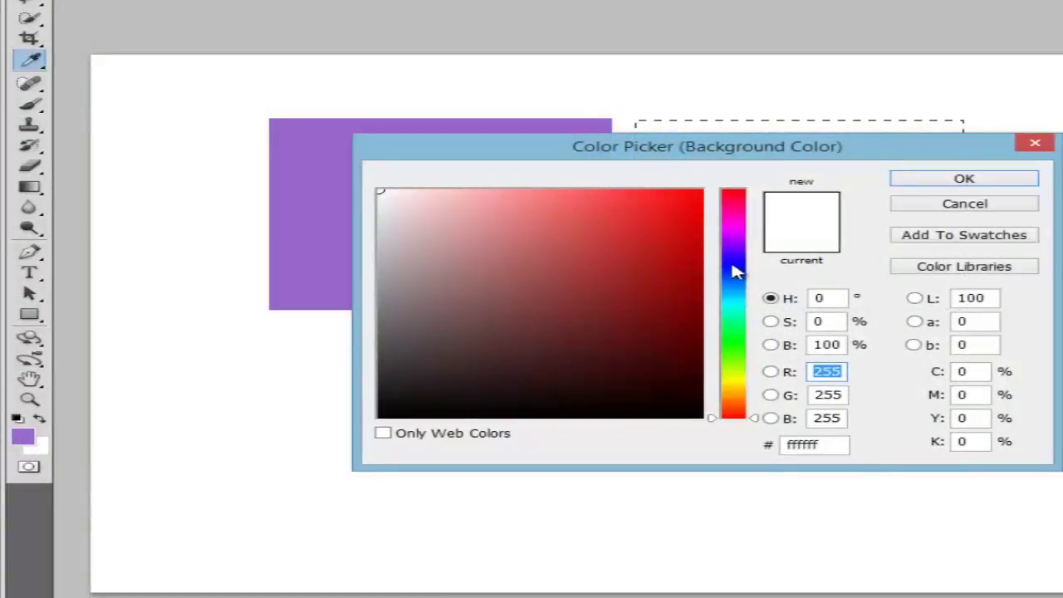
left_click_drag(738, 268, 738, 247)
left_click(570, 260)
left_click(572, 263)
left_click(917, 184)
key("ctrl+BackSpace")
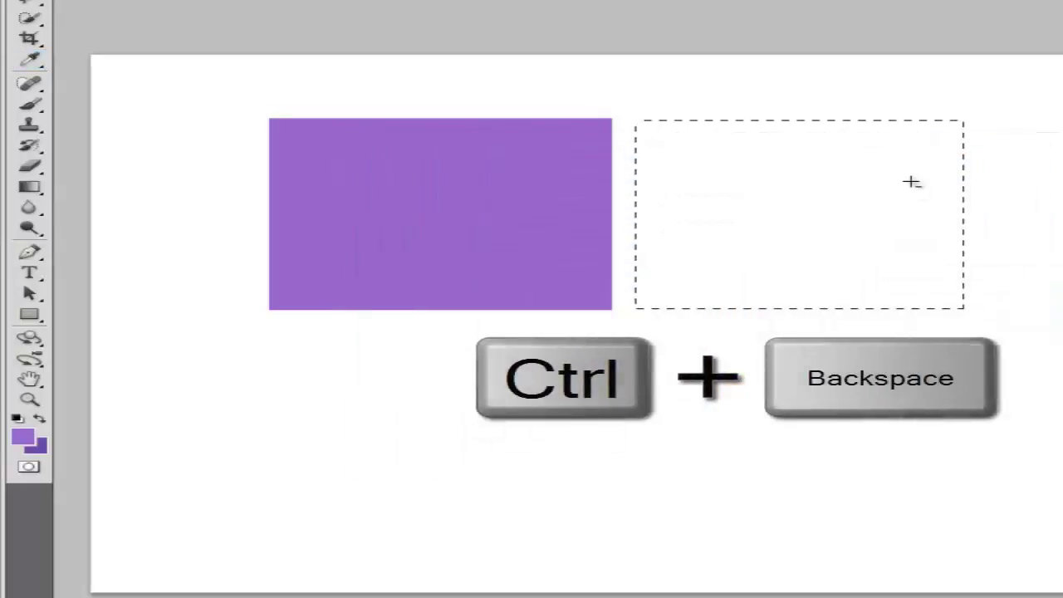
key("ctrl+BackSpace")
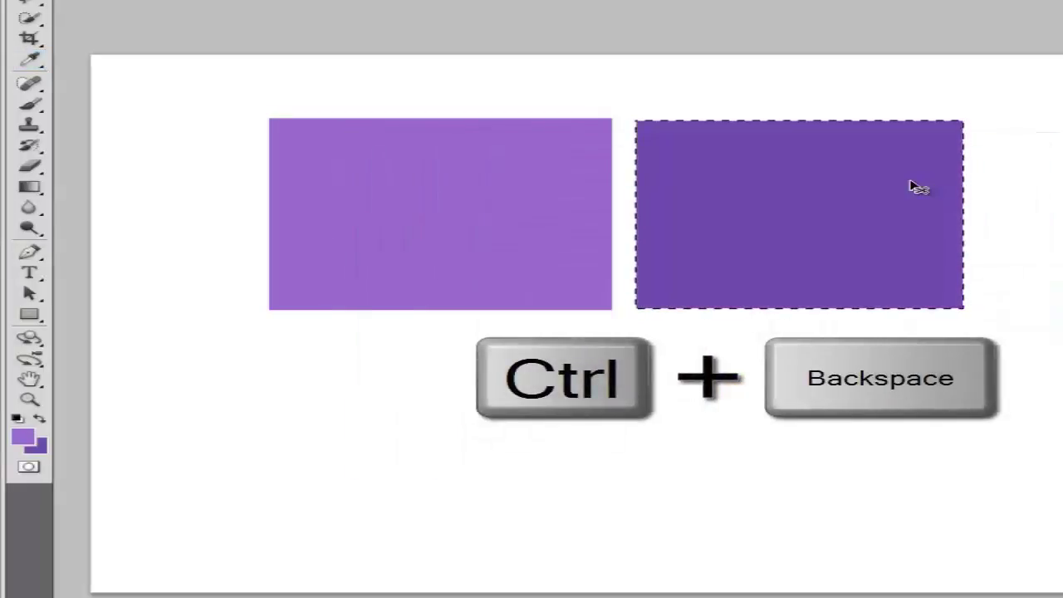
- Change the background color to a medium green, refill the second rectangle with it, and deselect
left_click(42, 448)
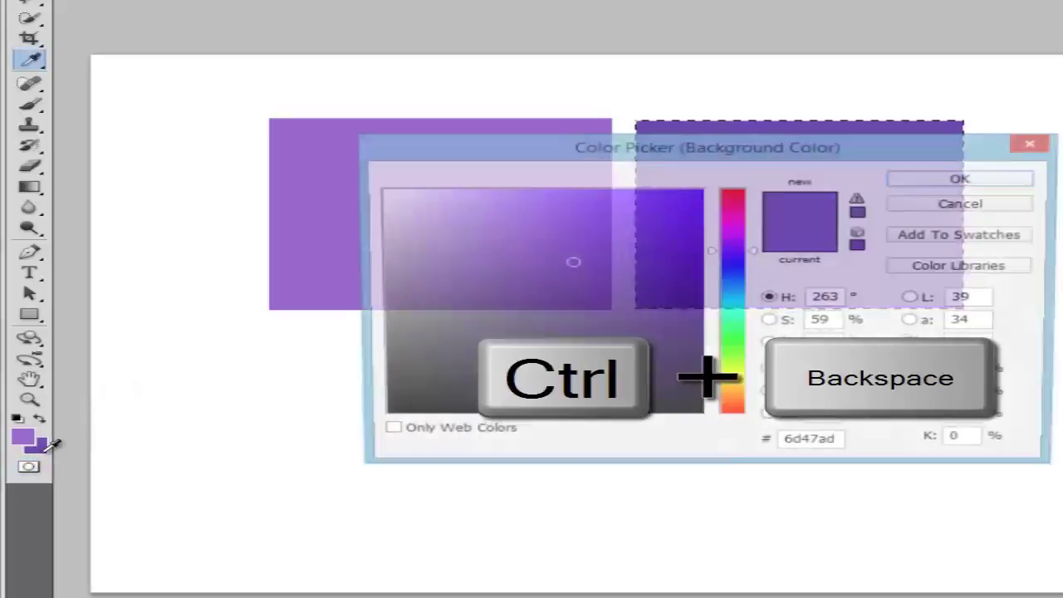
left_click(733, 327)
left_click(676, 269)
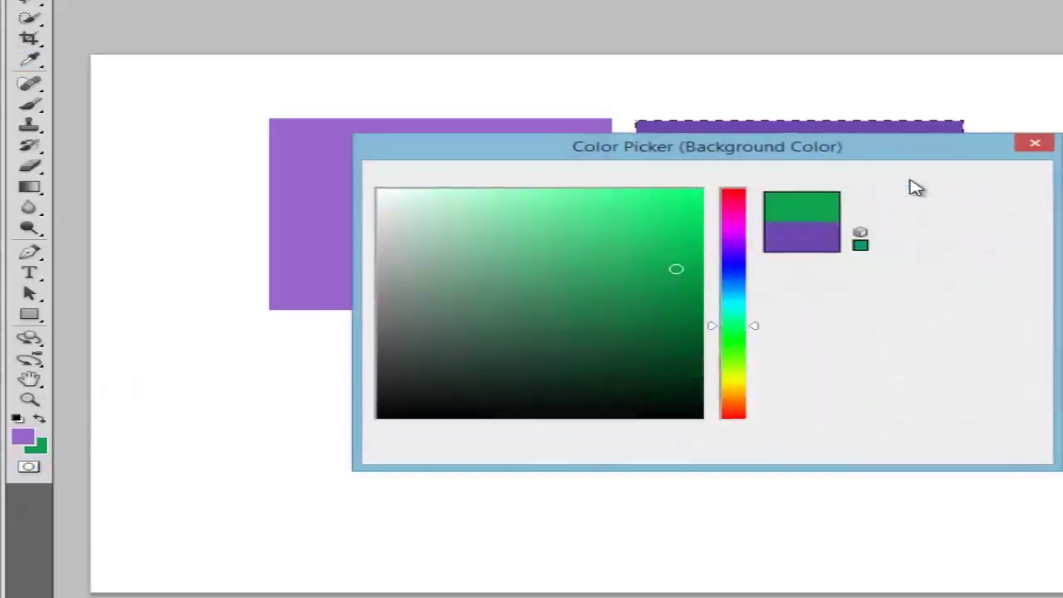
left_click(912, 183)
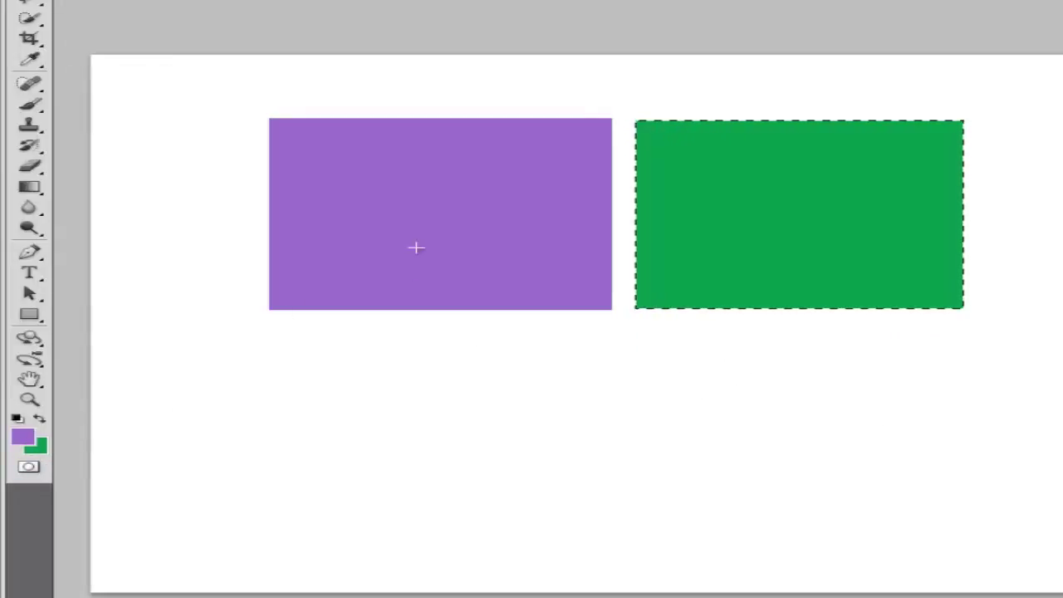
key("ctrl+d")
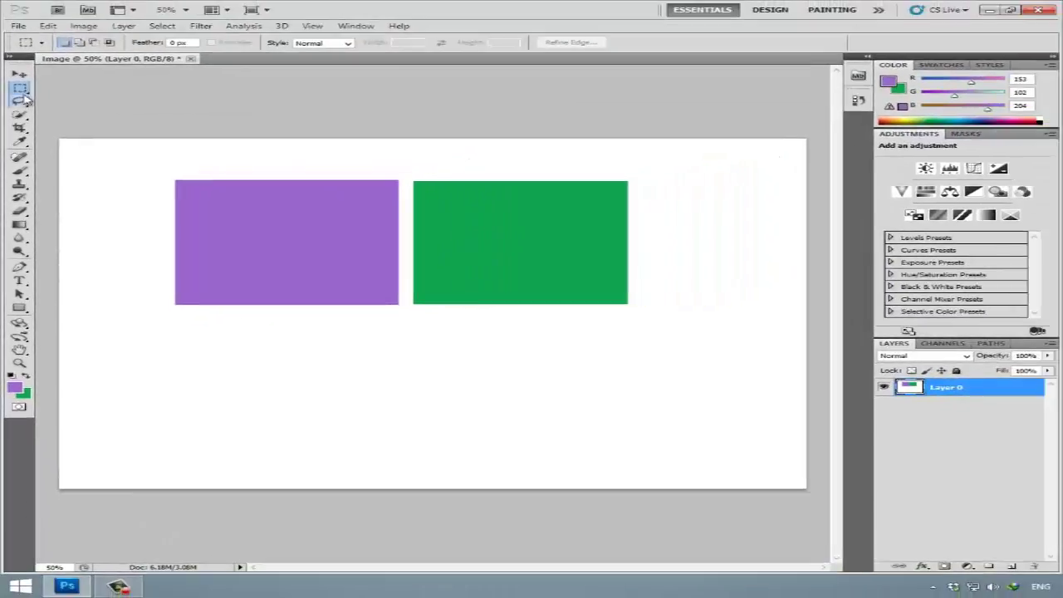
- With the Rectangular Marquee feathered 15 px, select an area below the purple rectangle, fill it with the foreground purple, and deselect
right_click(24, 88)
left_click(63, 88)
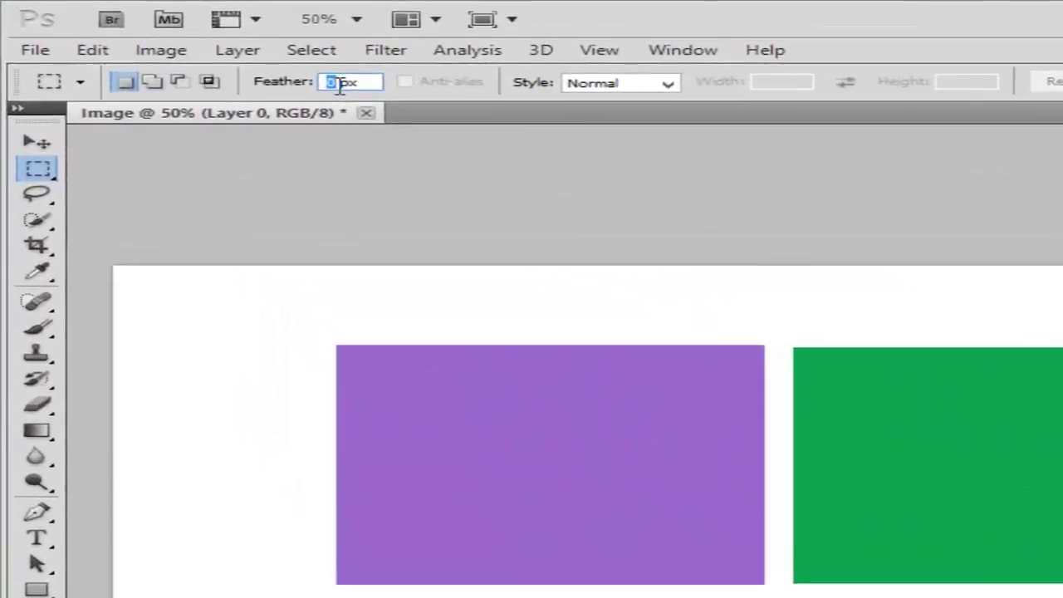
type("15")
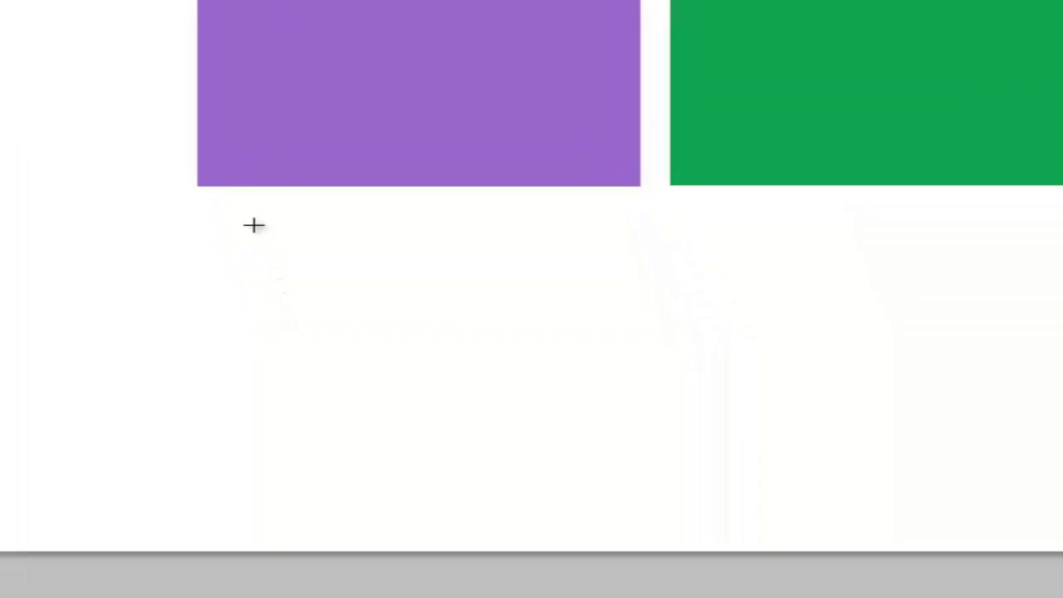
left_click_drag(330, 434, 716, 597)
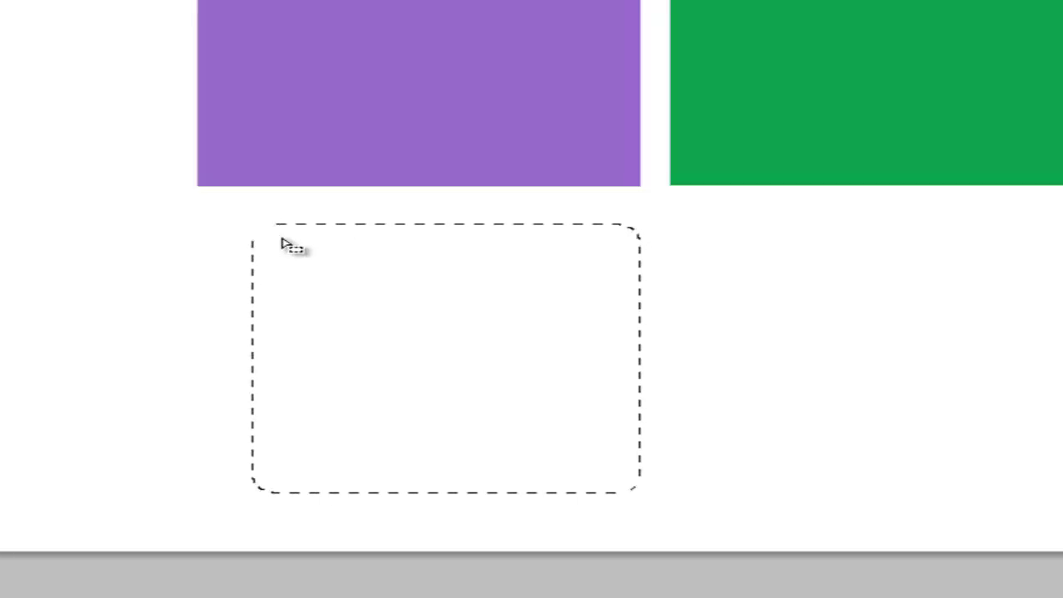
key("alt+BackSpace")
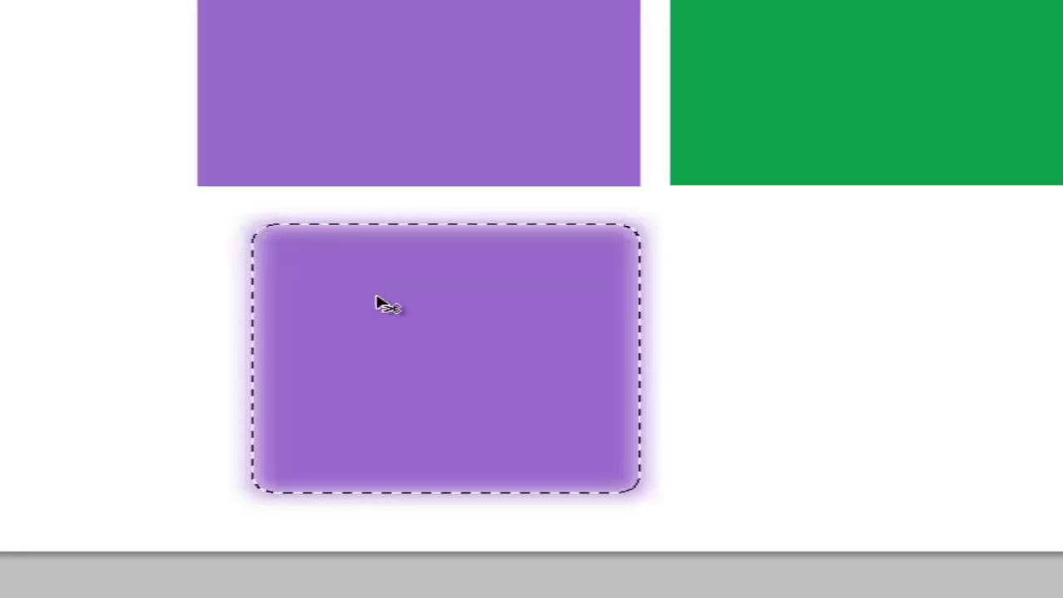
key("ctrl+d")
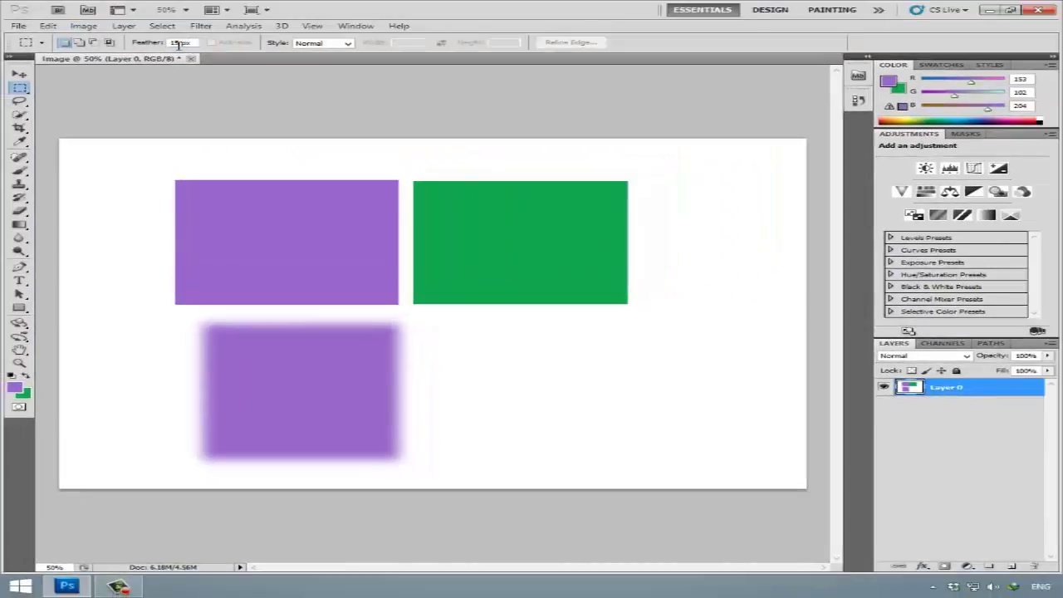
key("Return")
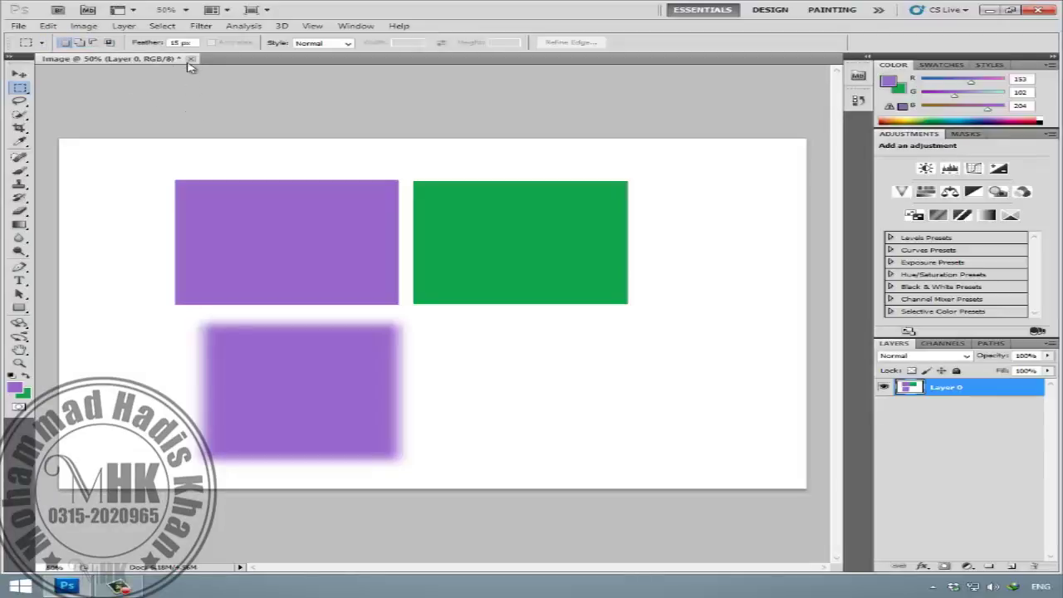
- Keep the Rectangular Marquee tool and close the Image document without saving its changes
right_click(17, 91)
left_click(35, 91)
left_click(192, 59)
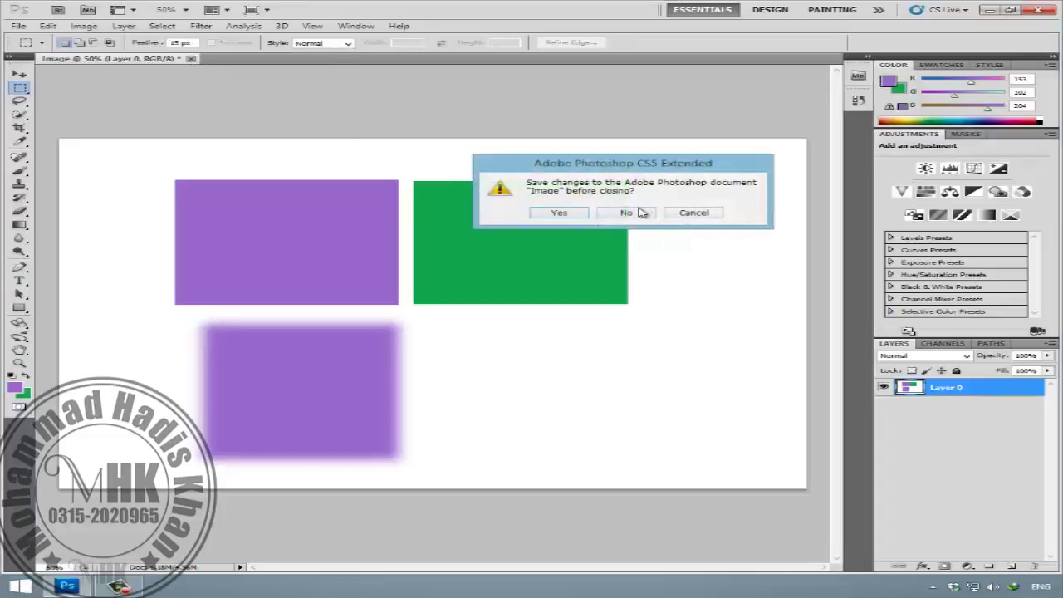
left_click(640, 213)
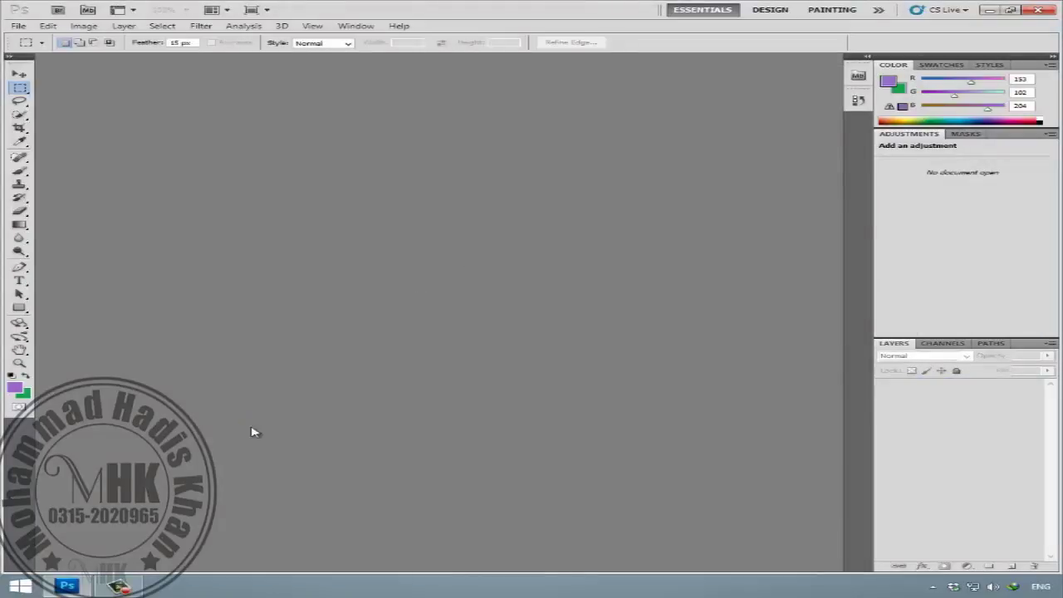
- Open the action_051 exclusive vintage PNG from the Actions folder inside Others on the Desktop
double_click(254, 432)
left_click(362, 161)
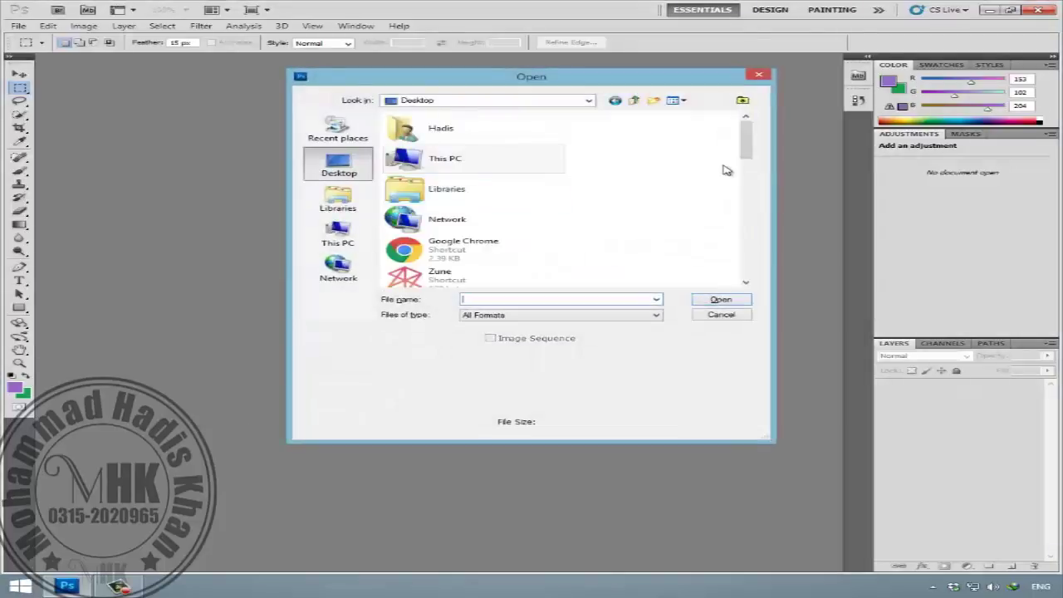
left_click_drag(742, 145, 747, 177)
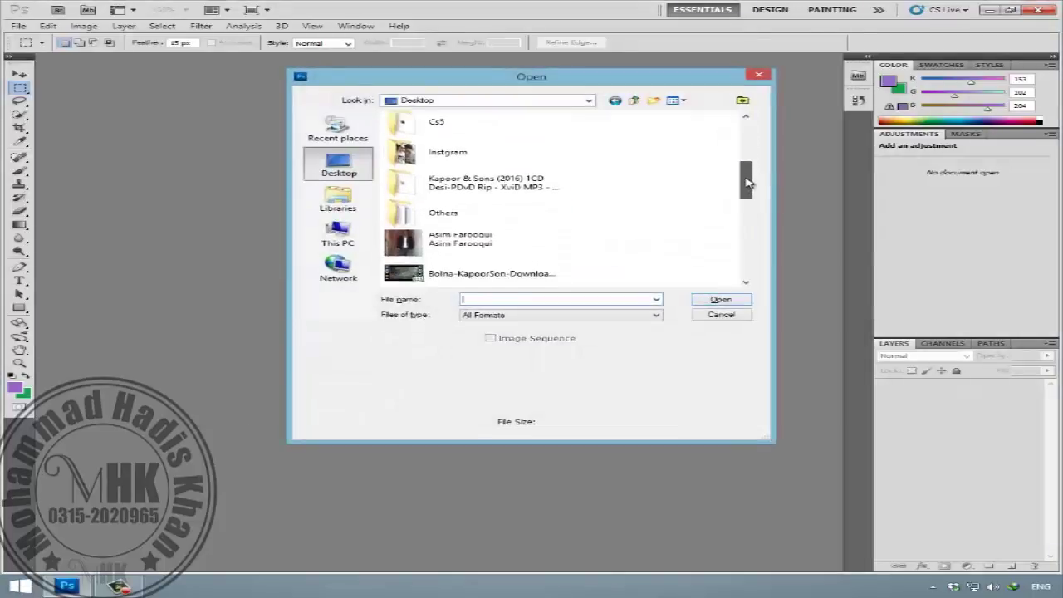
double_click(553, 207)
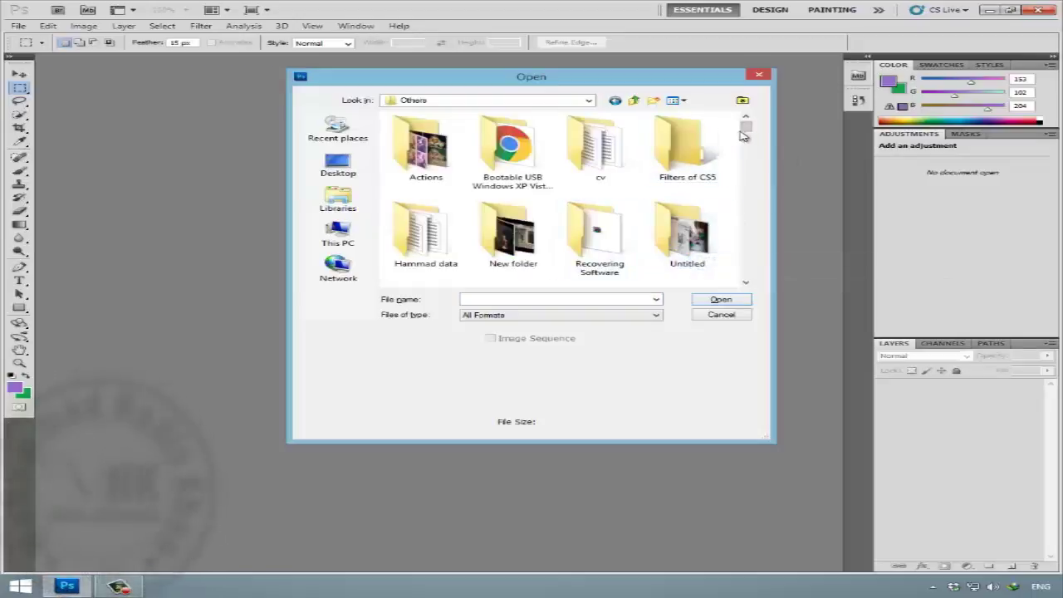
mouse_move(746, 129)
left_mouse_down()
mouse_move(748, 146)
mouse_move(747, 129)
left_mouse_up()
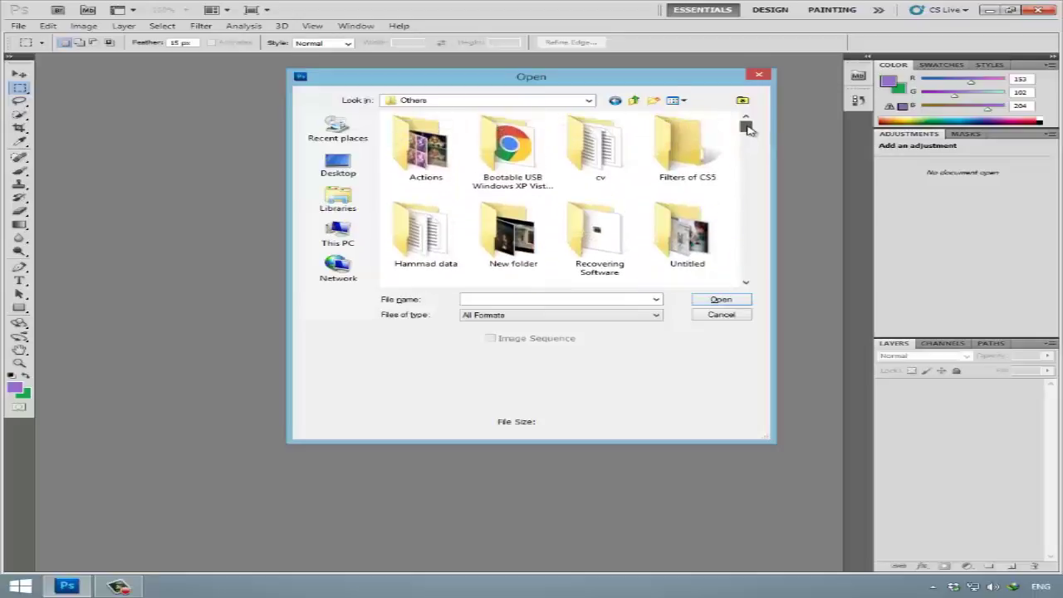
double_click(420, 181)
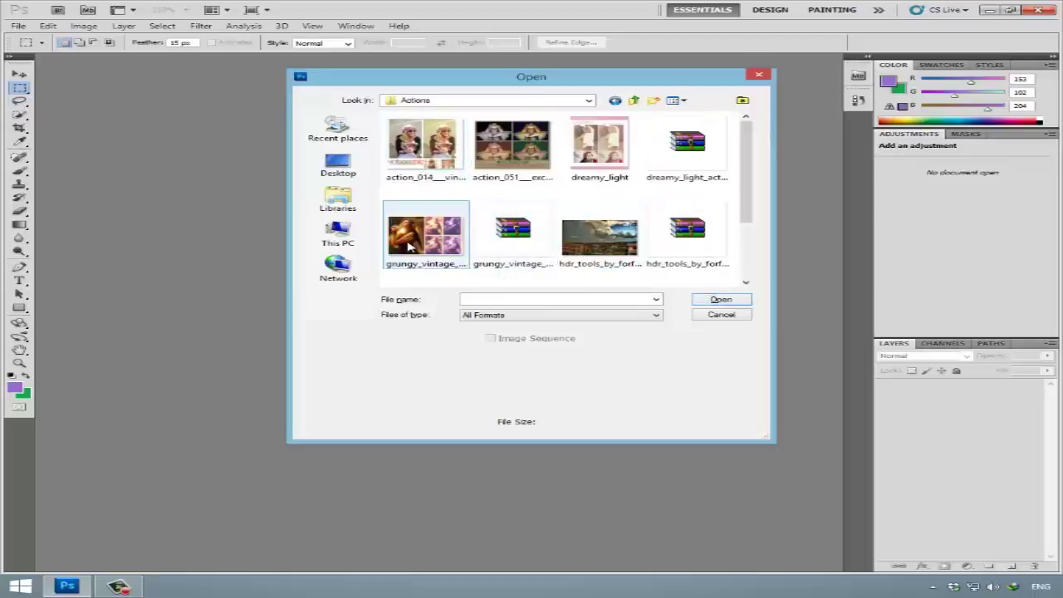
double_click(512, 145)
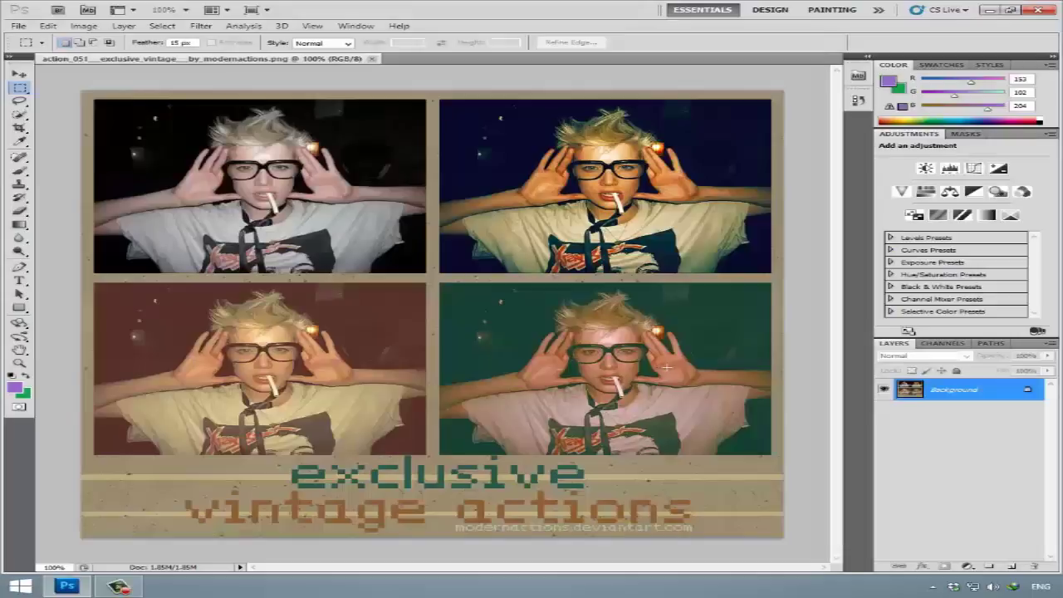
- Convert the locked Background into the regular layer Layer 0 and choose the Rectangular Marquee tool
double_click(1003, 390)
left_click(678, 191)
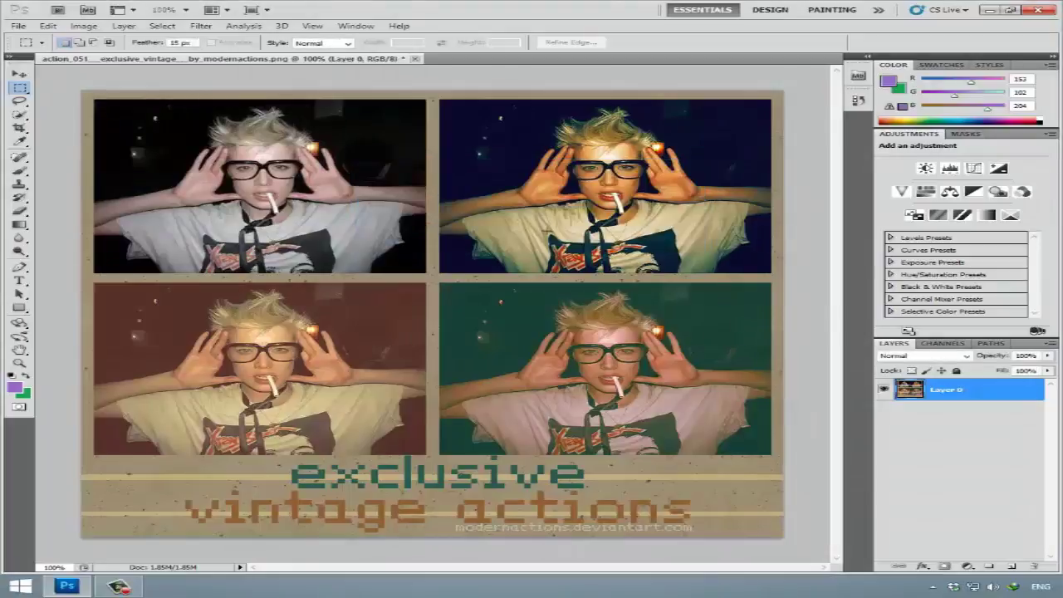
left_click(20, 89)
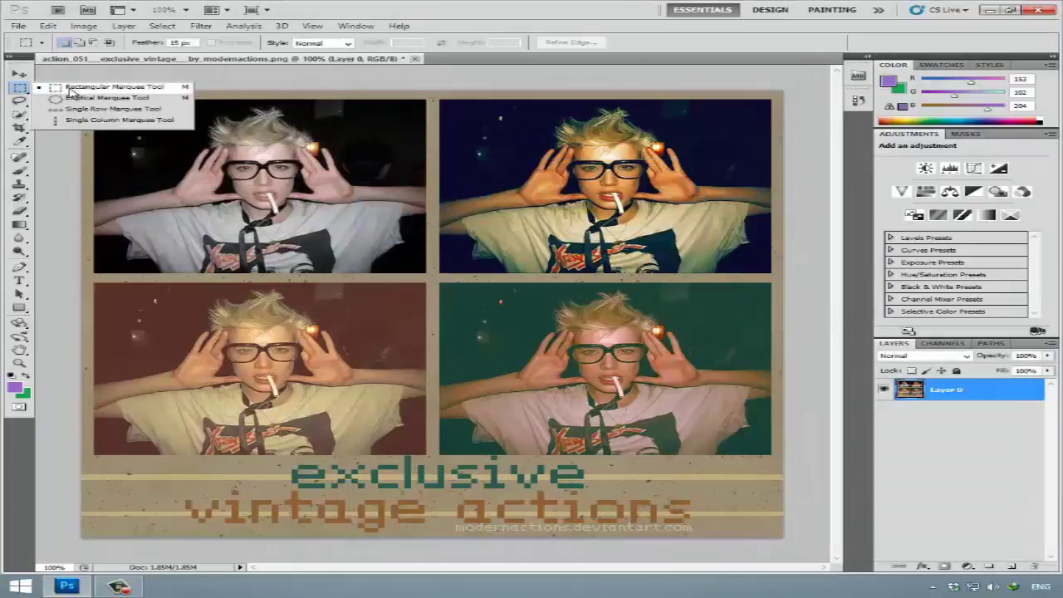
left_click(91, 84)
- Select the head and hands in the black-and-white photo with a 15 px feather, move them onto the green photo, and deselect
left_click_drag(256, 153, 353, 232)
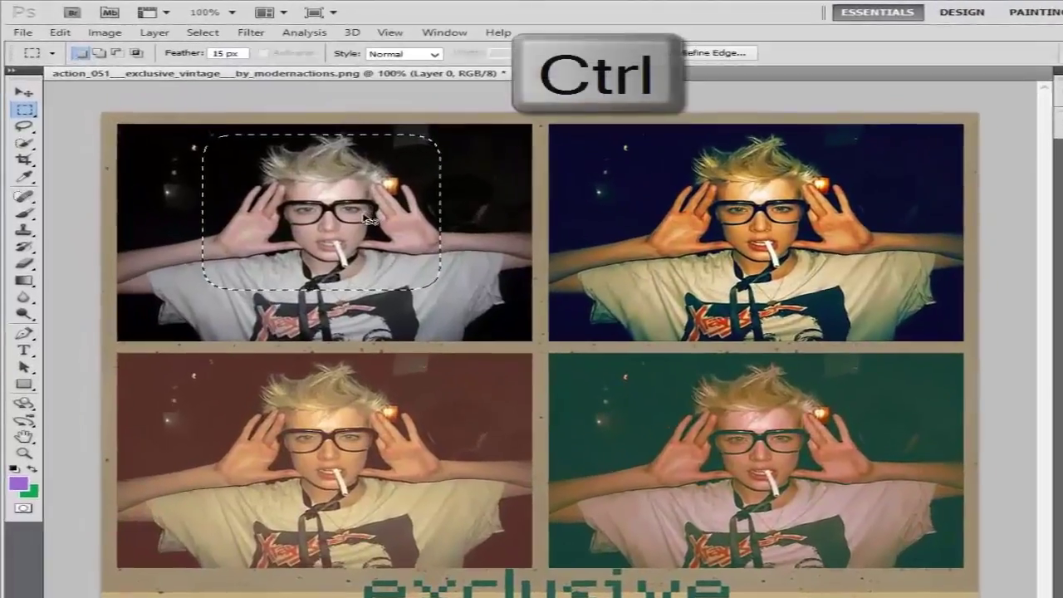
left_click_drag(285, 177, 293, 178)
left_click_drag(378, 228, 751, 488)
left_click(704, 474)
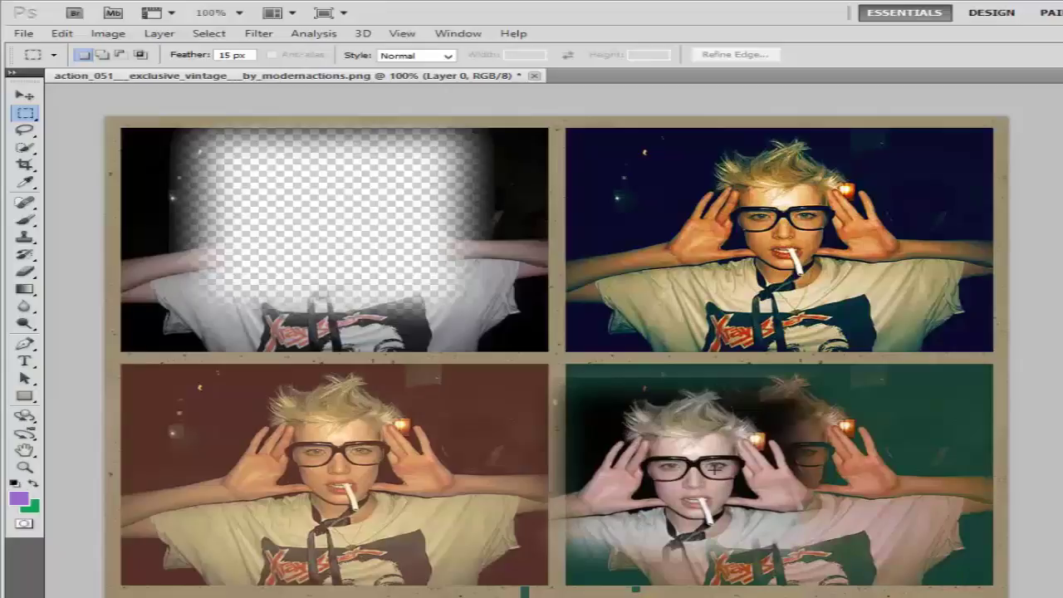
- Step back through the history to undo moving the head and hands onto the green photo, and clear the selection
key("ctrl+alt+z")
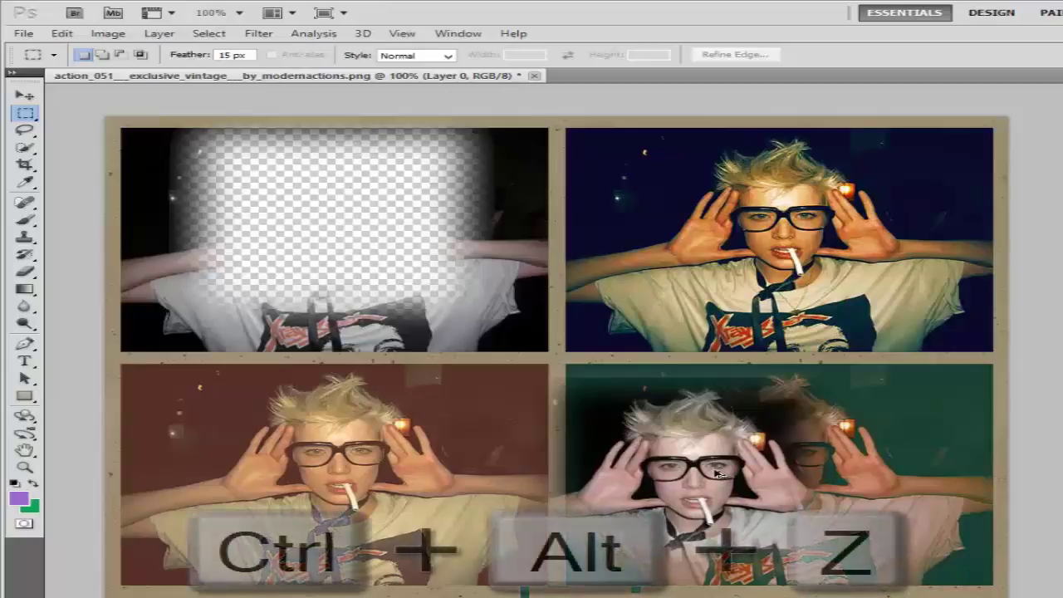
key("ctrl+alt+z")
key("ctrl+alt+z")
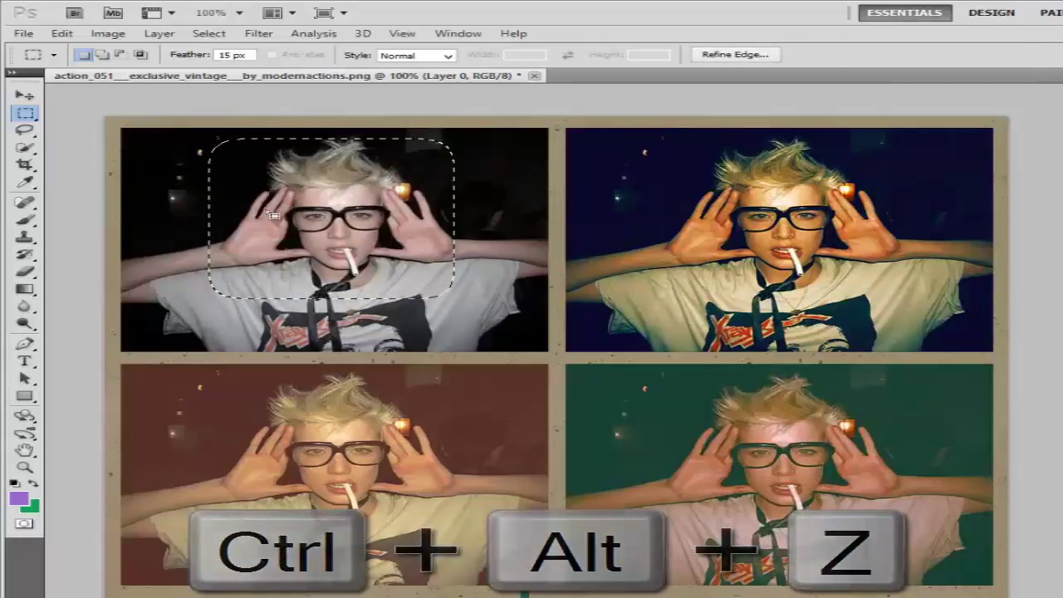
left_click(340, 189)
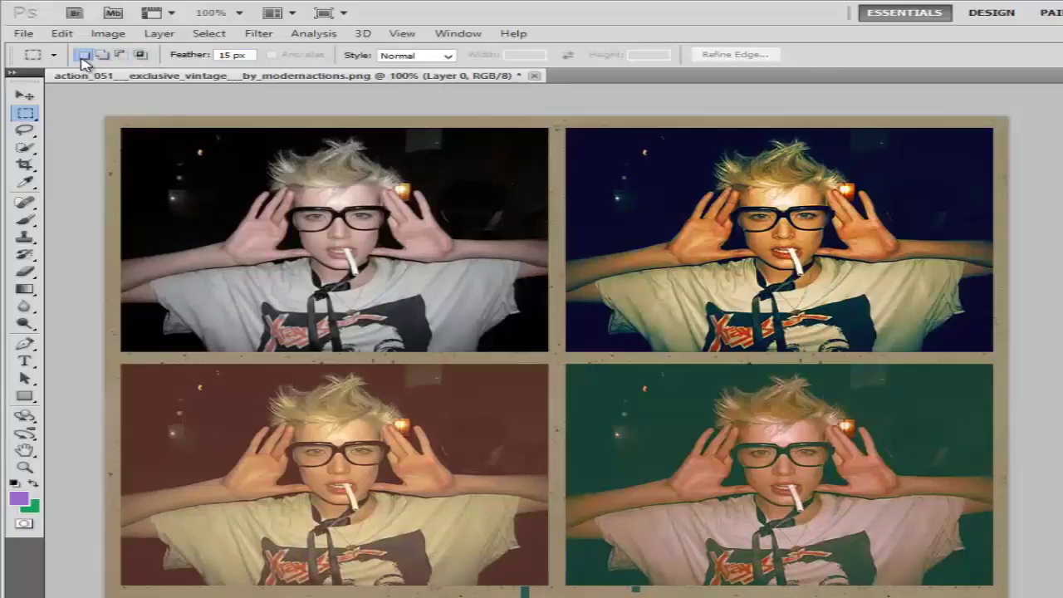
- In New Selection mode, draw a feathered selection on the black-and-white photo, and replace it with one on the dark blue photo
left_click_drag(389, 288, 390, 289)
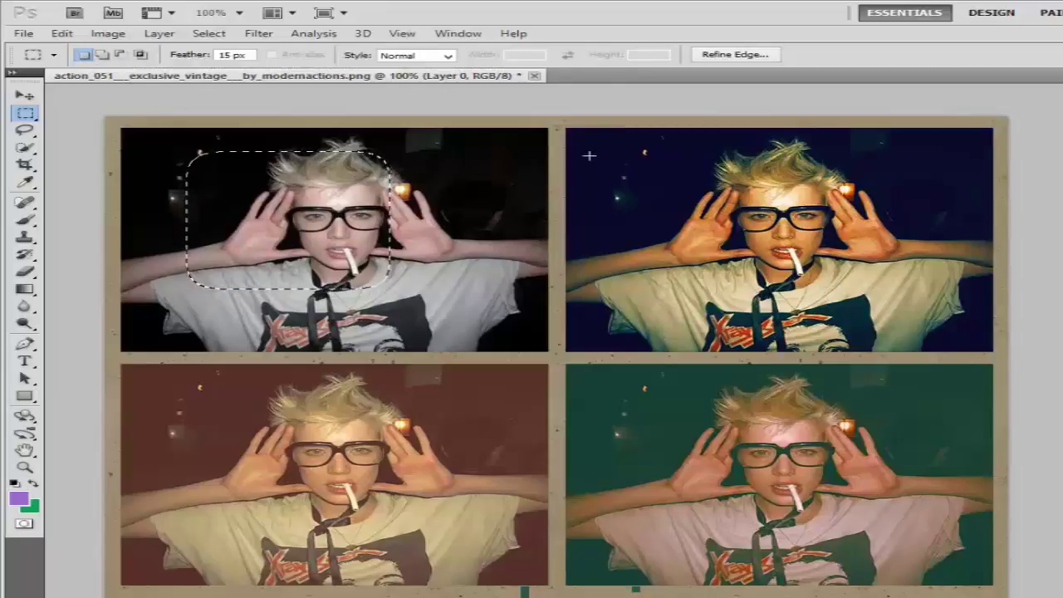
left_click_drag(589, 155, 813, 281)
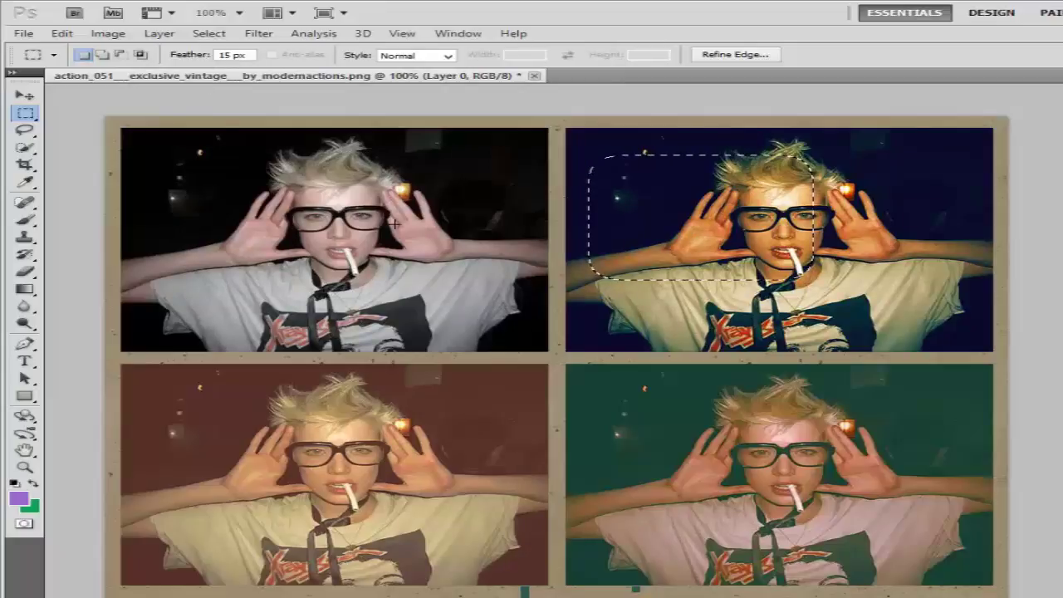
- In Add to Selection mode, add three feathered rectangles: over the black-and-white photo, the upper green photo, and the brown photo
left_click(102, 55)
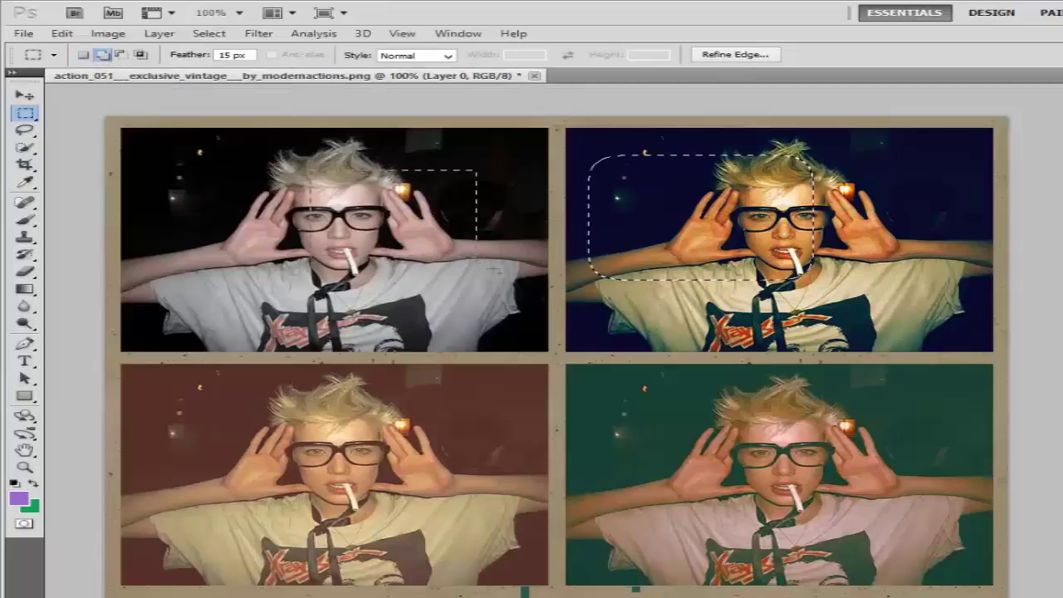
left_click_drag(494, 269, 506, 278)
left_click_drag(649, 338, 800, 441)
left_click_drag(366, 371, 576, 481)
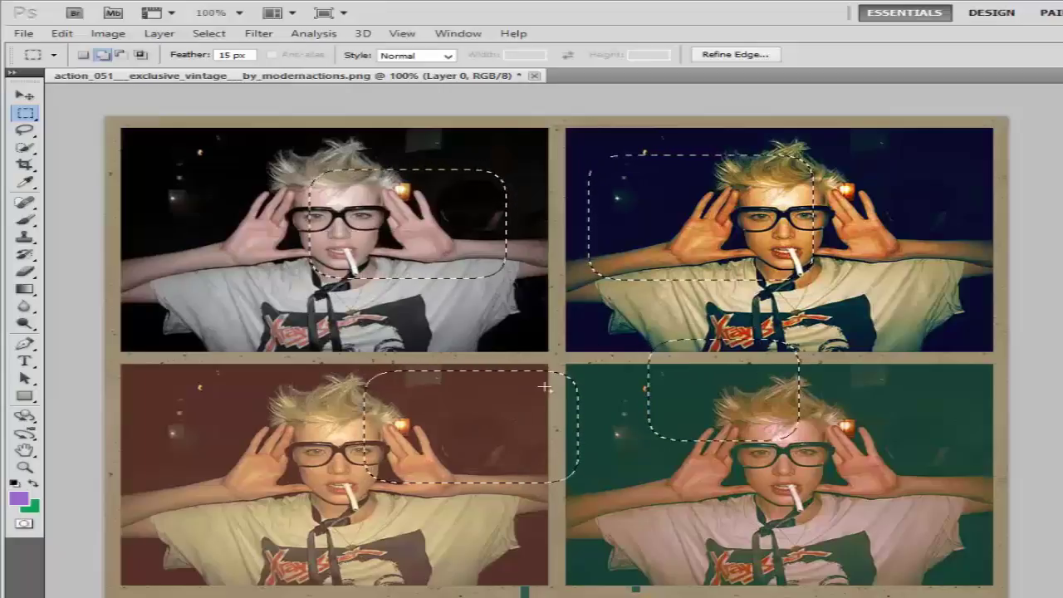
- In Subtract from Selection mode, trim the right part of the brown photo's selection and the lower and left parts of the green photo's selection
left_click(121, 55)
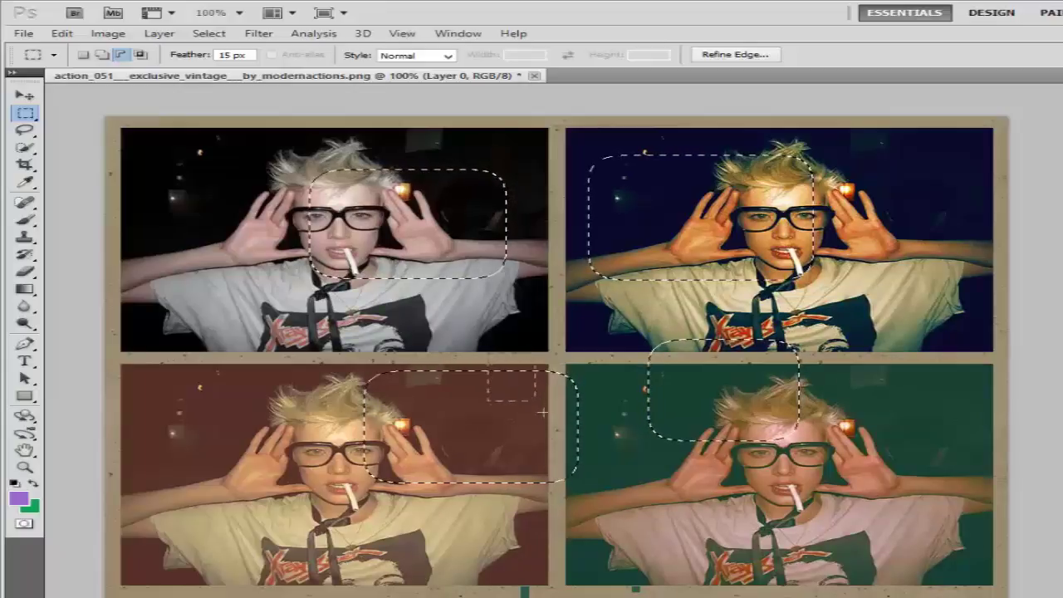
left_click_drag(596, 467, 598, 472)
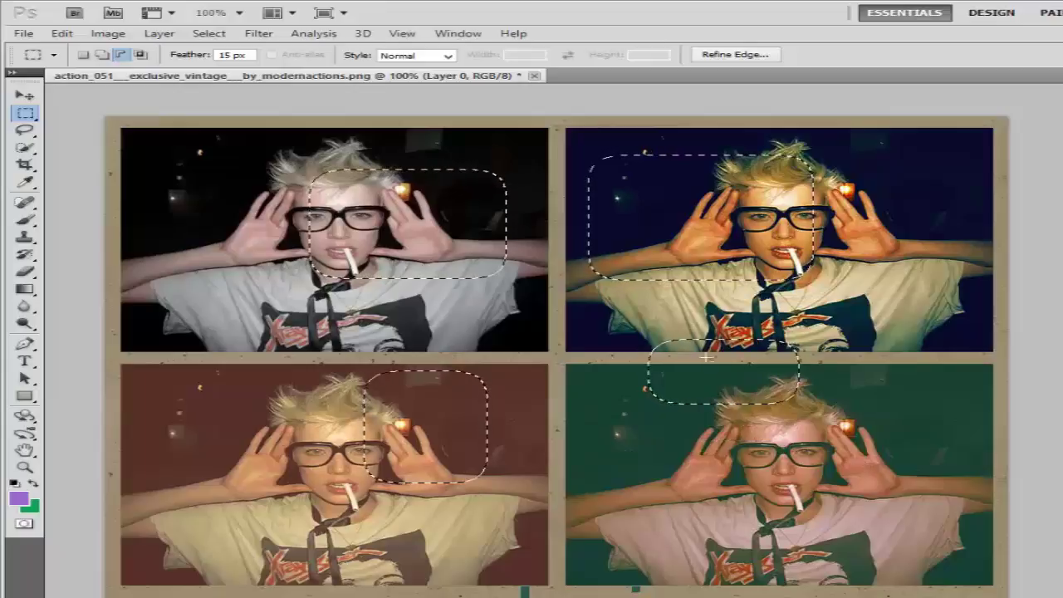
left_click_drag(640, 335, 734, 441)
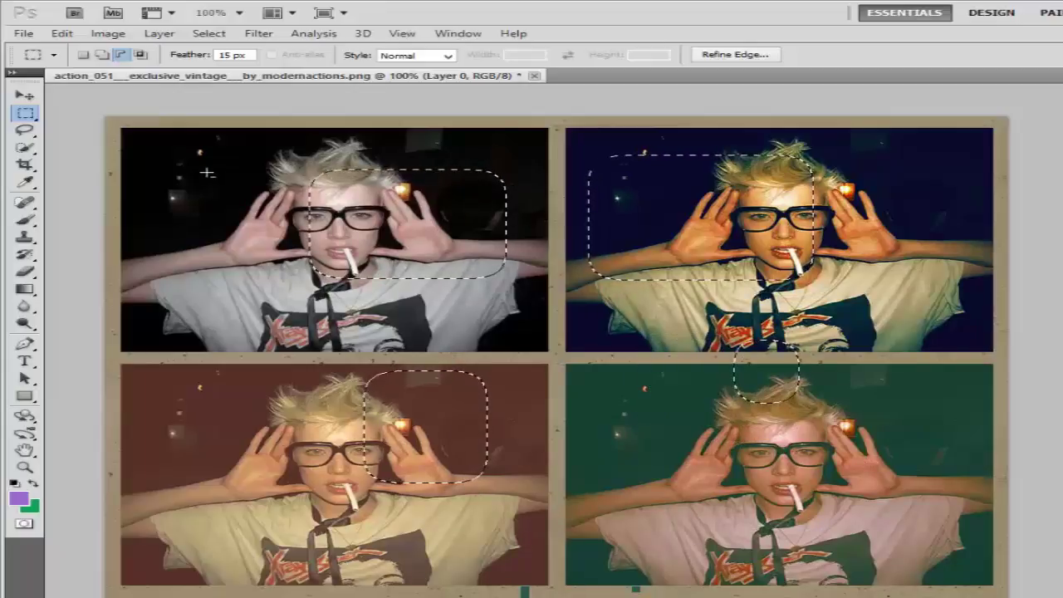
- In Intersect mode, draw a large rectangle across all four photos, then reduce the selection to its part beside the brown photo's head
left_click(141, 54)
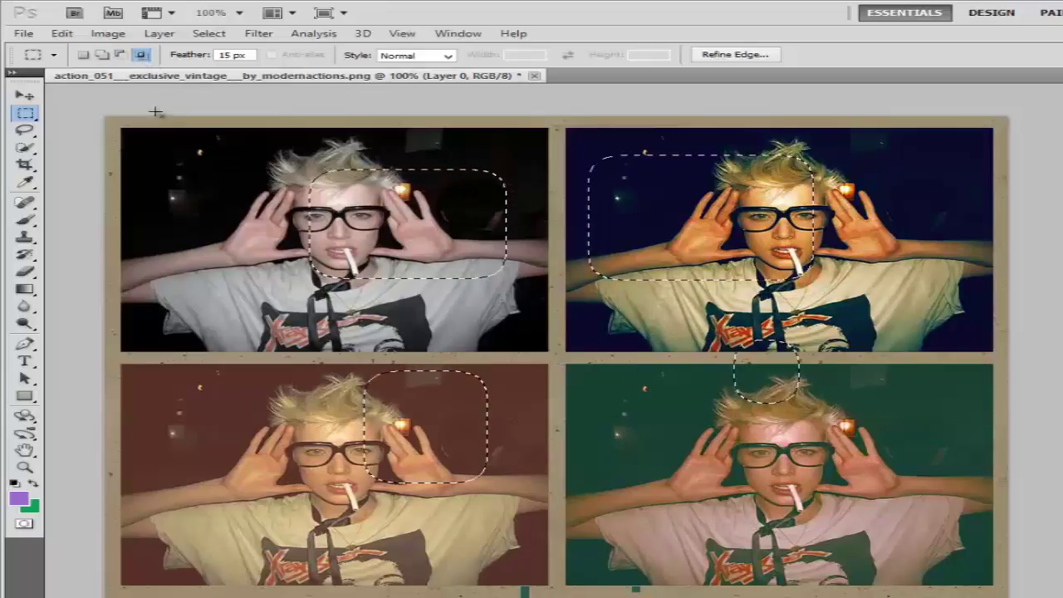
left_click_drag(190, 159, 793, 543)
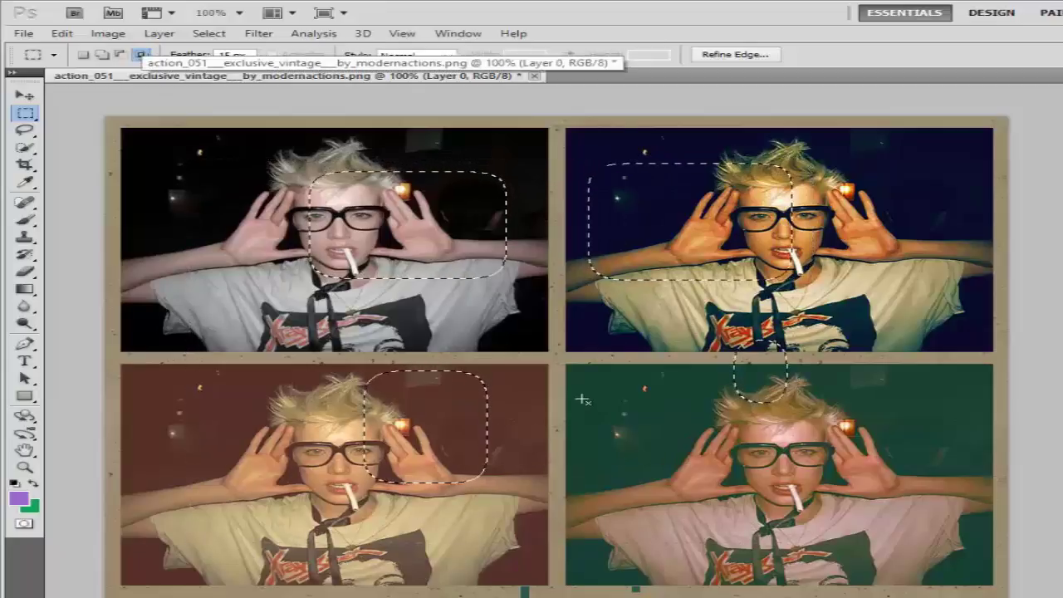
left_click_drag(400, 391, 554, 485)
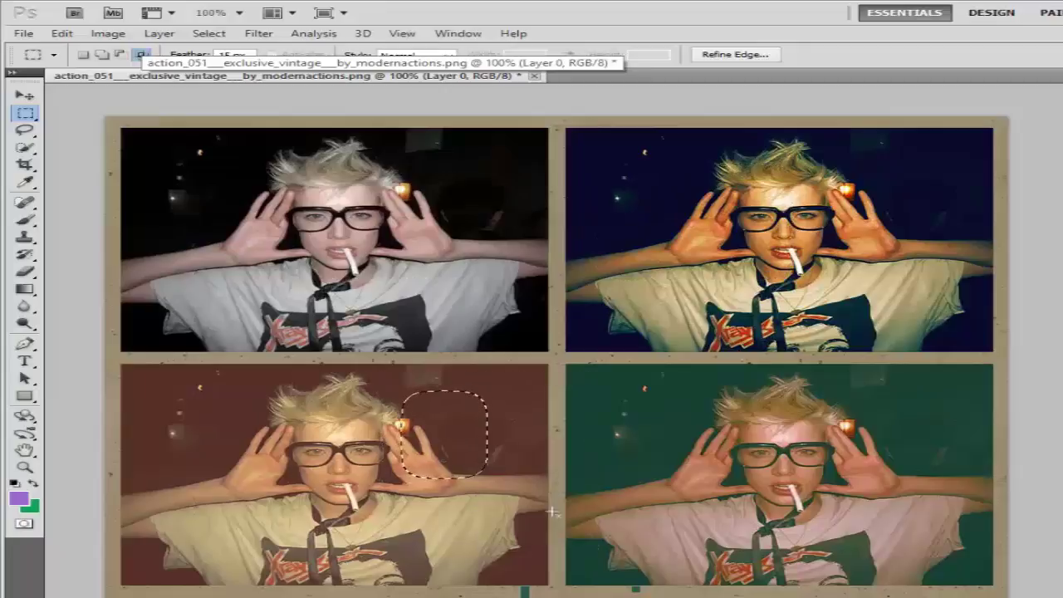
- Replace the selection with a large one across all four photos, and try intersecting it with a small rectangle outside its boundary
left_click(84, 54)
left_click_drag(160, 177, 844, 578)
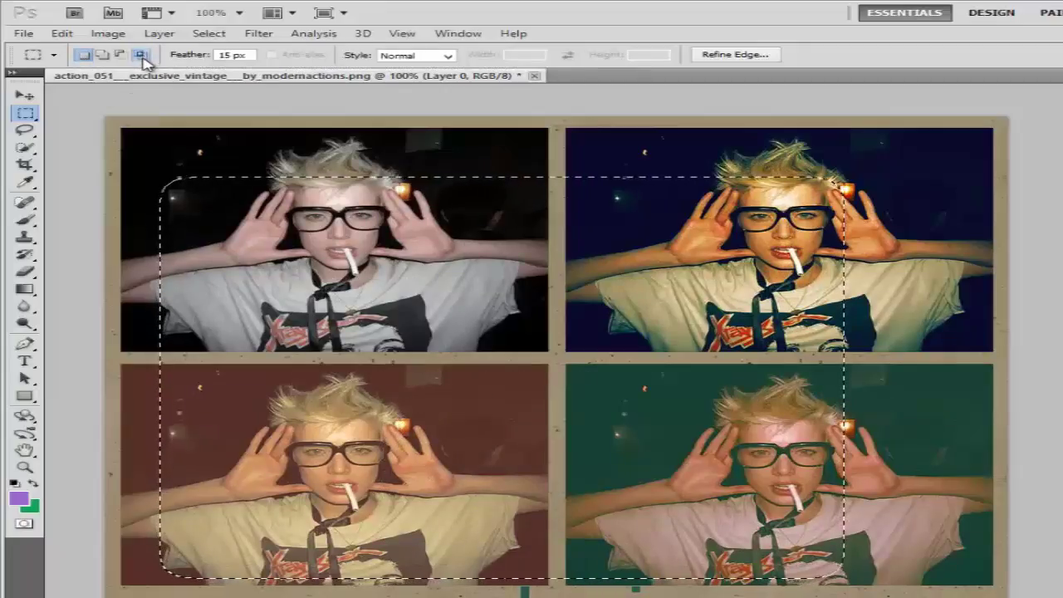
left_click(142, 57)
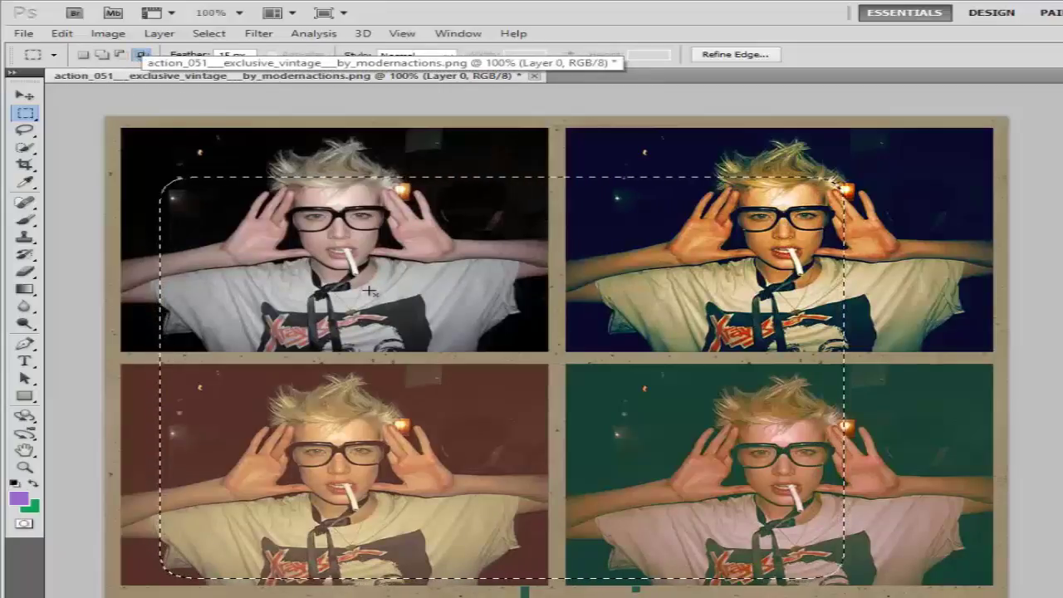
left_click_drag(475, 134, 548, 162)
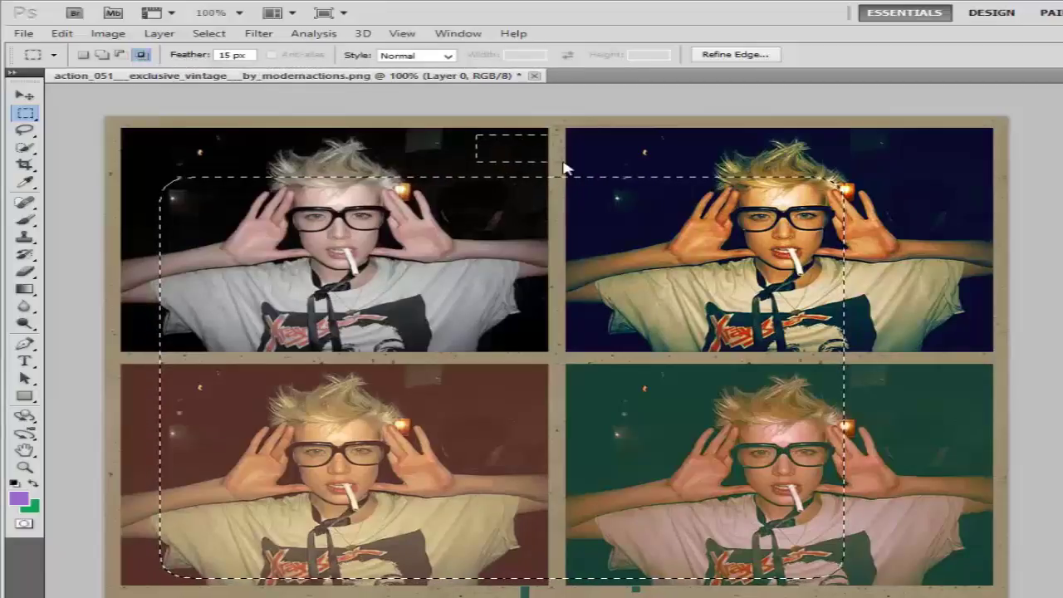
left_click(790, 274)
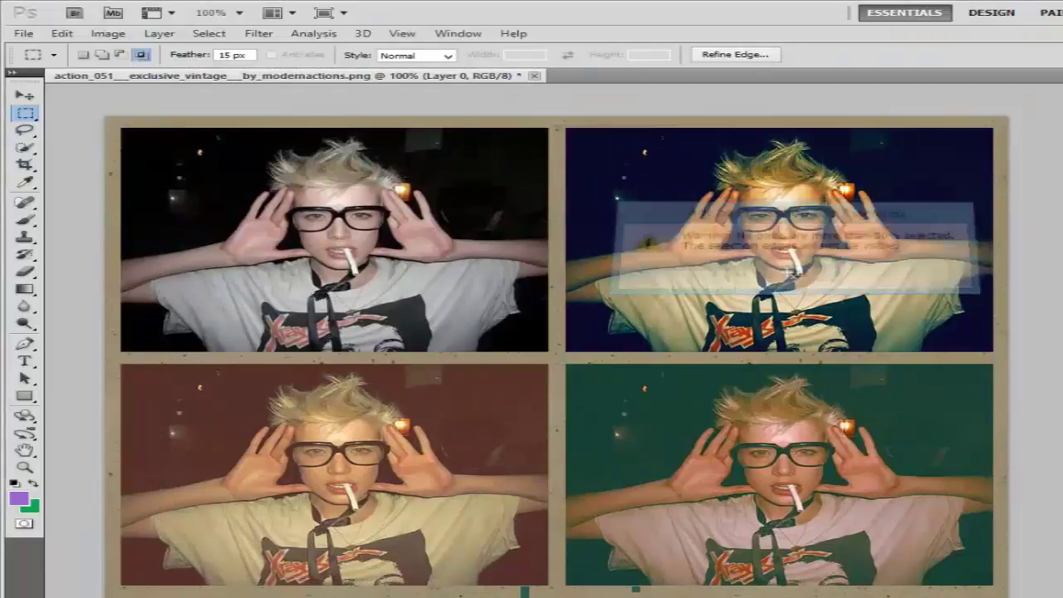
left_click_drag(216, 170, 605, 403)
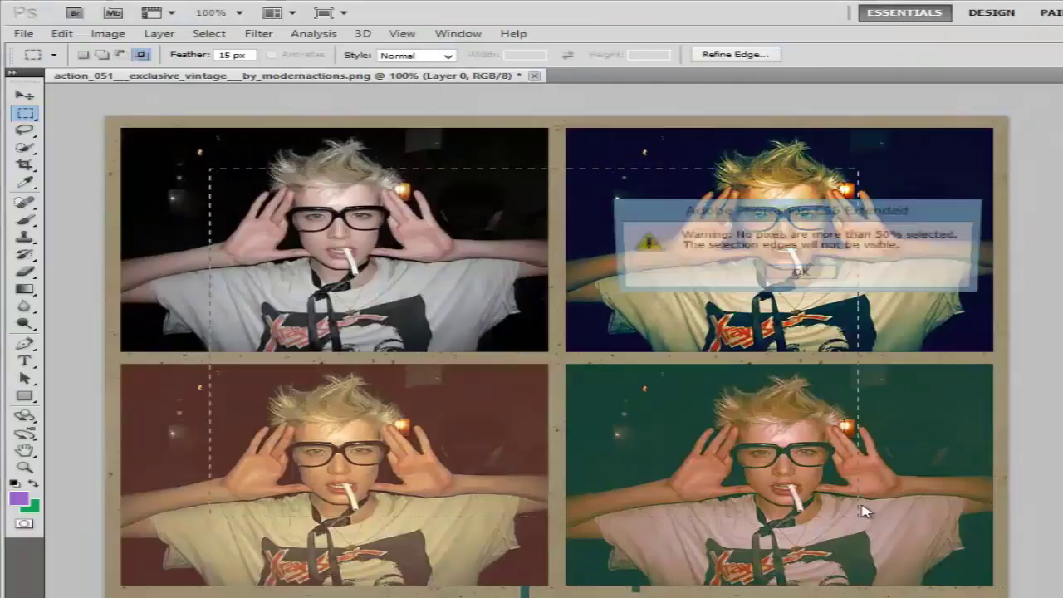
left_click(762, 276)
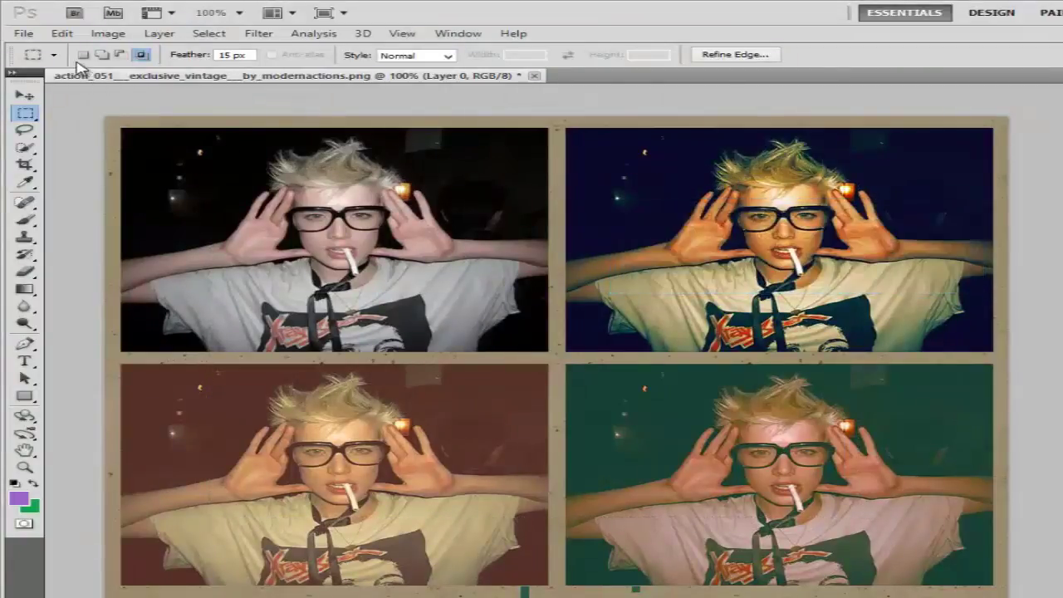
- Draw a new selection across the four photos and shrink it toward their meeting point by intersecting it with progressively smaller rectangles
left_click(83, 53)
left_click_drag(239, 199, 730, 508)
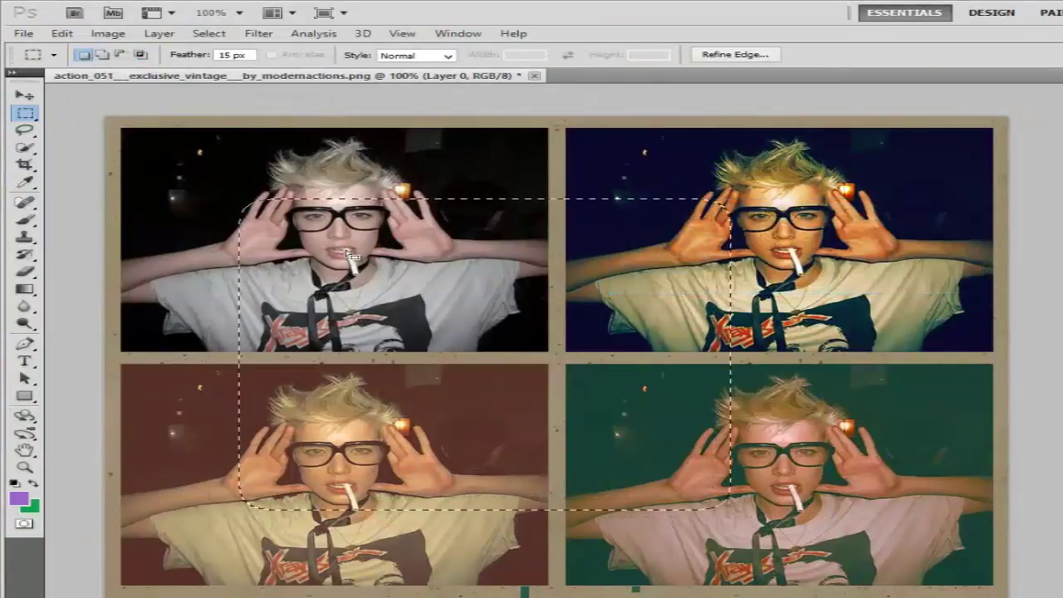
left_click(140, 54)
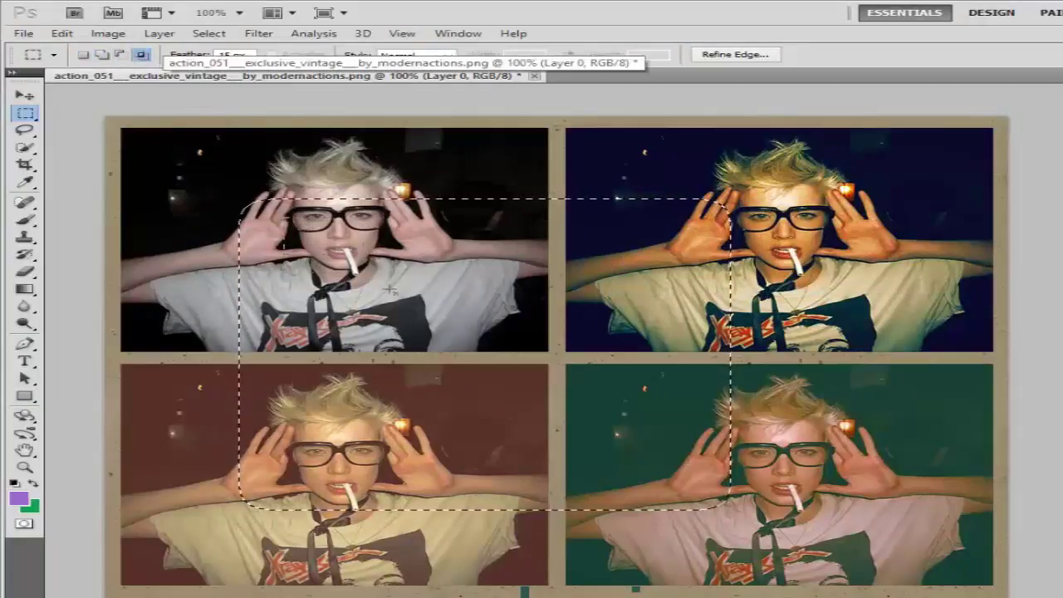
left_click_drag(284, 217, 689, 466)
left_click_drag(362, 256, 638, 429)
left_click_drag(428, 290, 584, 398)
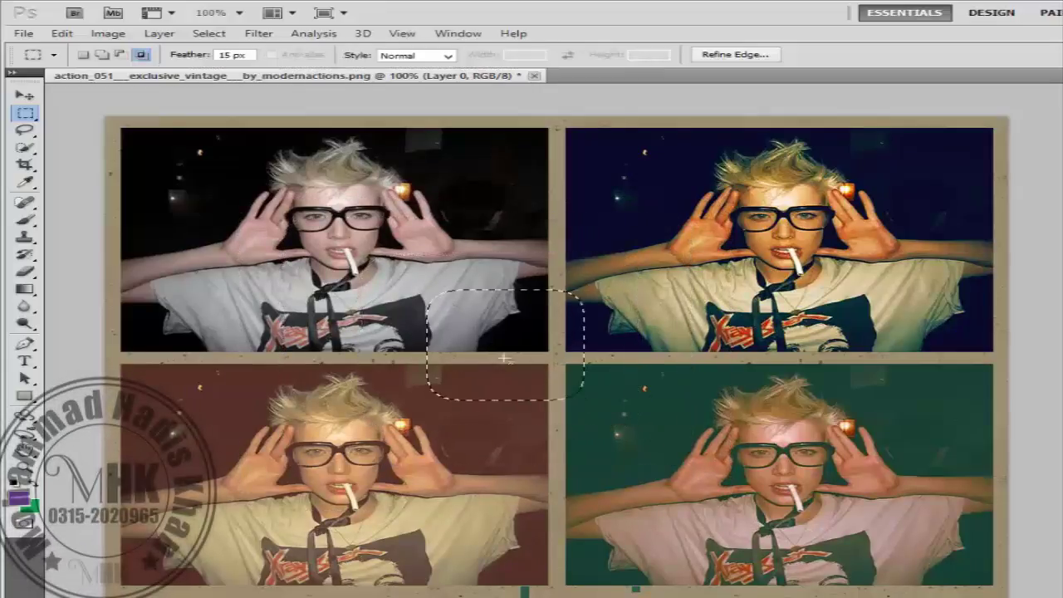
left_click_drag(458, 313, 537, 375)
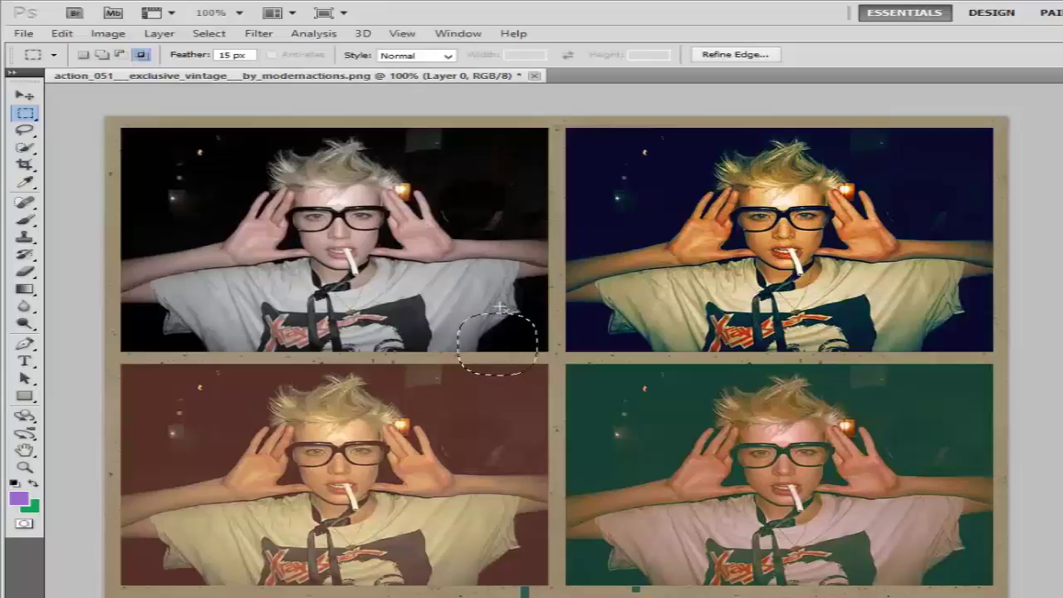
- With the Elliptical Marquee tool, fill an ellipse over the brown photo with the purple foreground color and one over the dark blue photo with the green background color
right_click(32, 116)
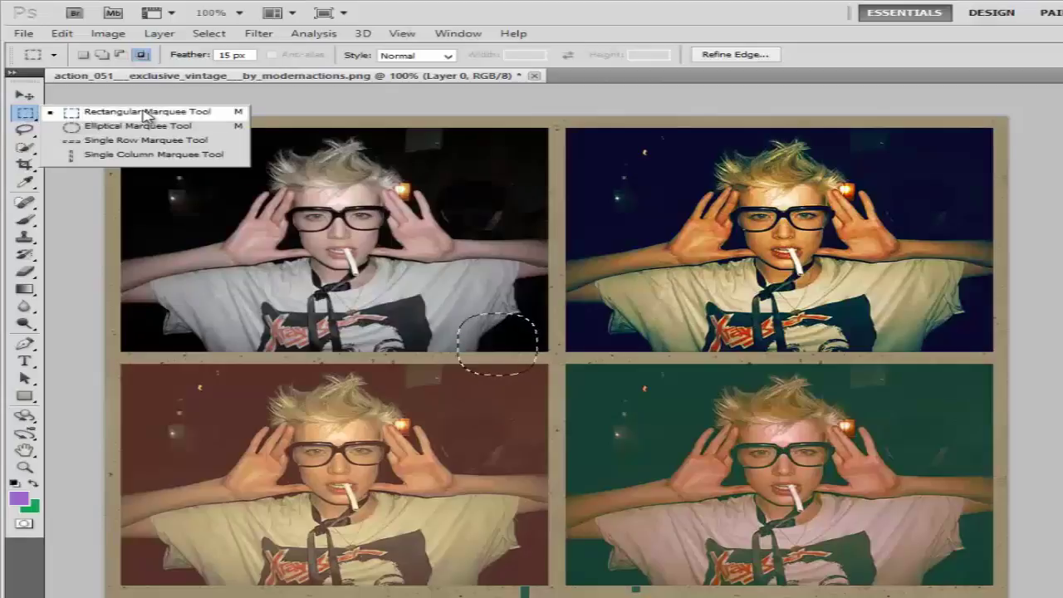
left_click(93, 127)
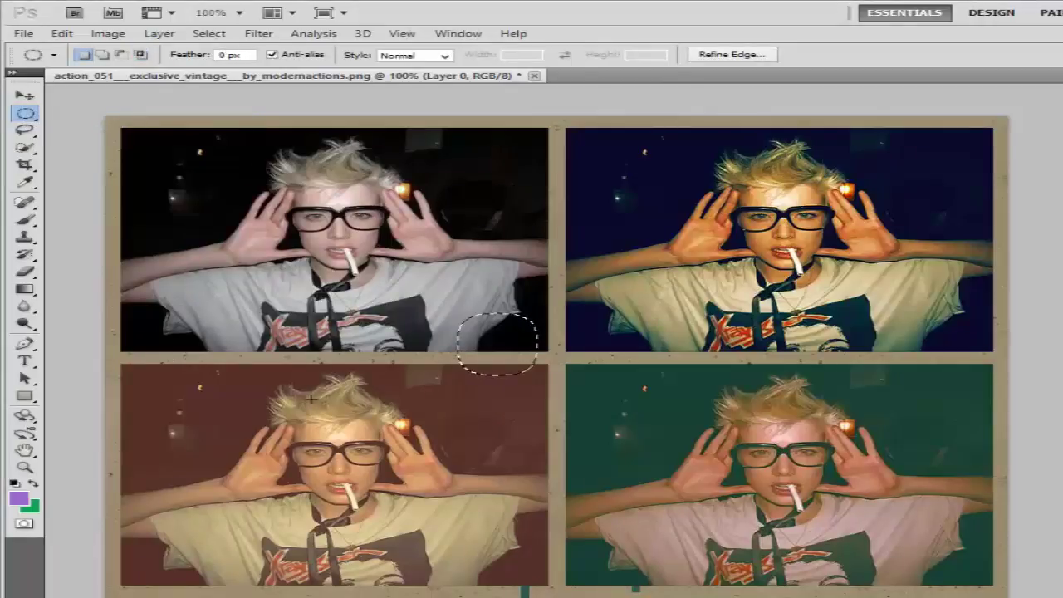
left_click(516, 525)
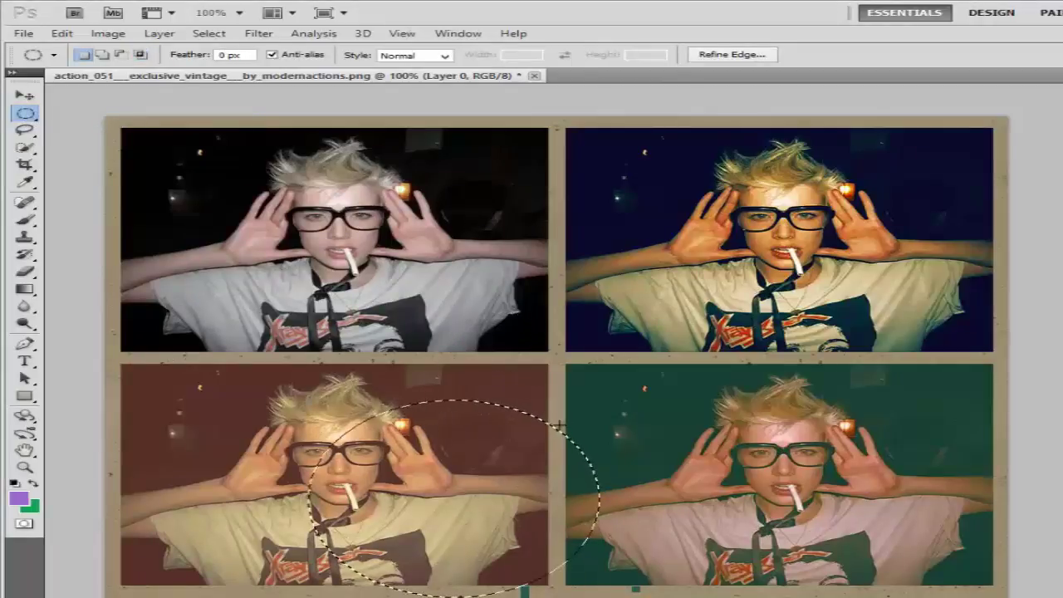
key("alt+BackSpace")
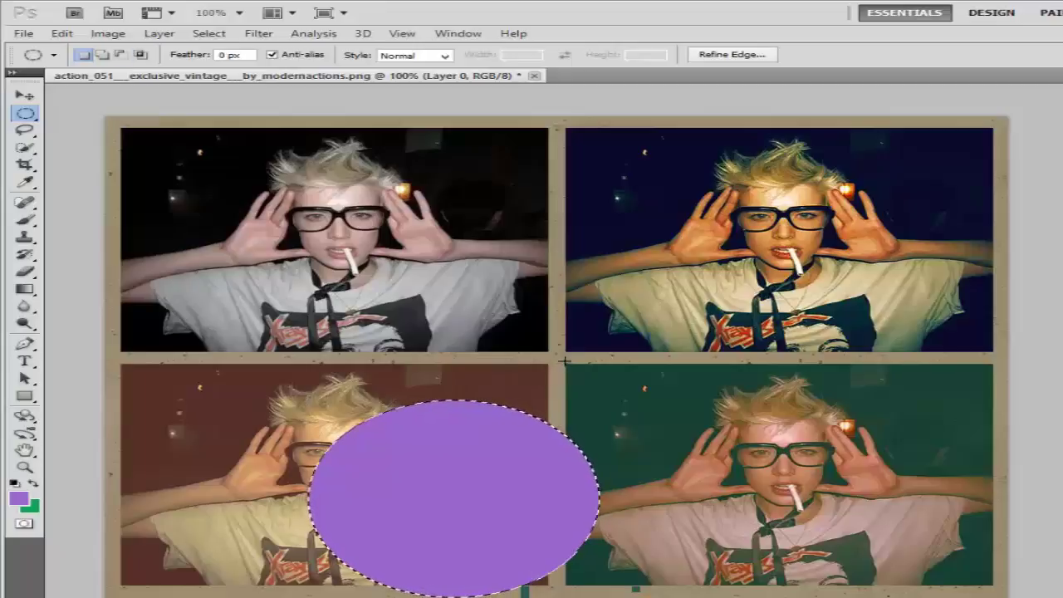
left_click_drag(595, 182, 868, 410)
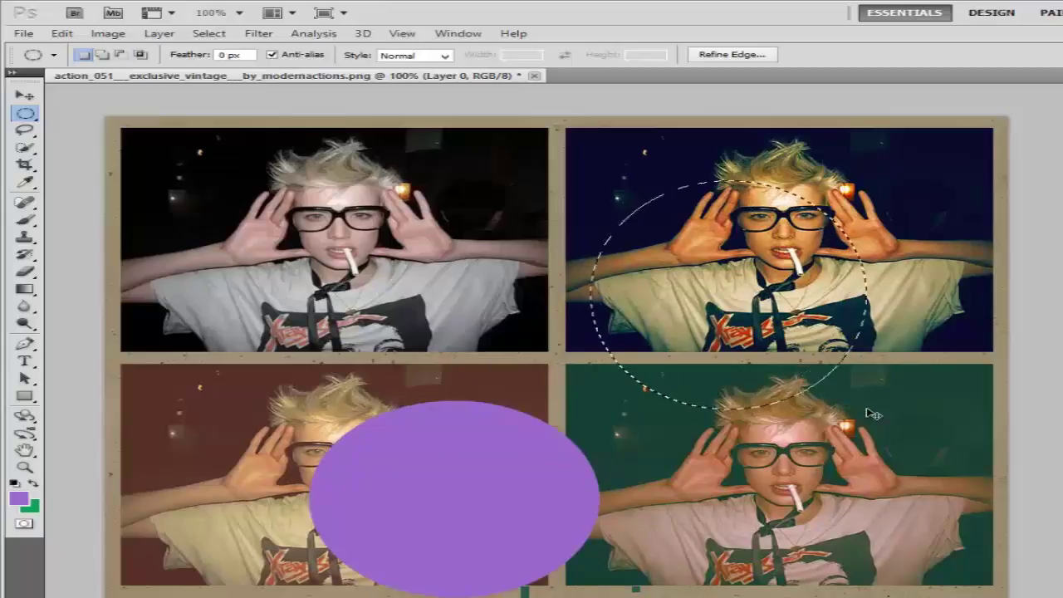
key("ctrl+BackSpace")
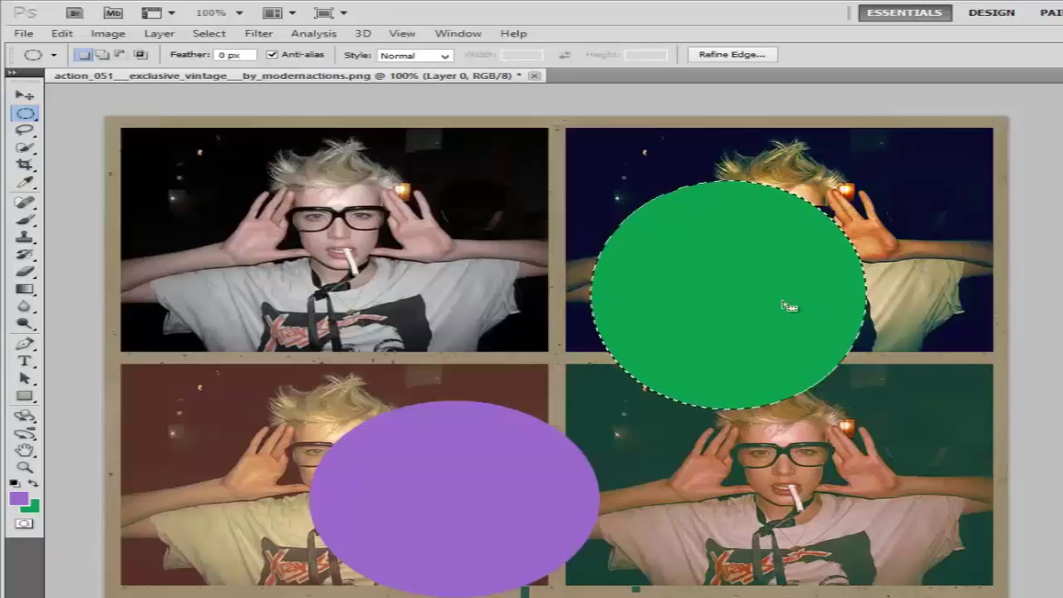
- With the Single Row Marquee tool, select a pixel row across the upper photos at forehead height, fill it with the purple foreground color, and deselect
right_click(16, 118)
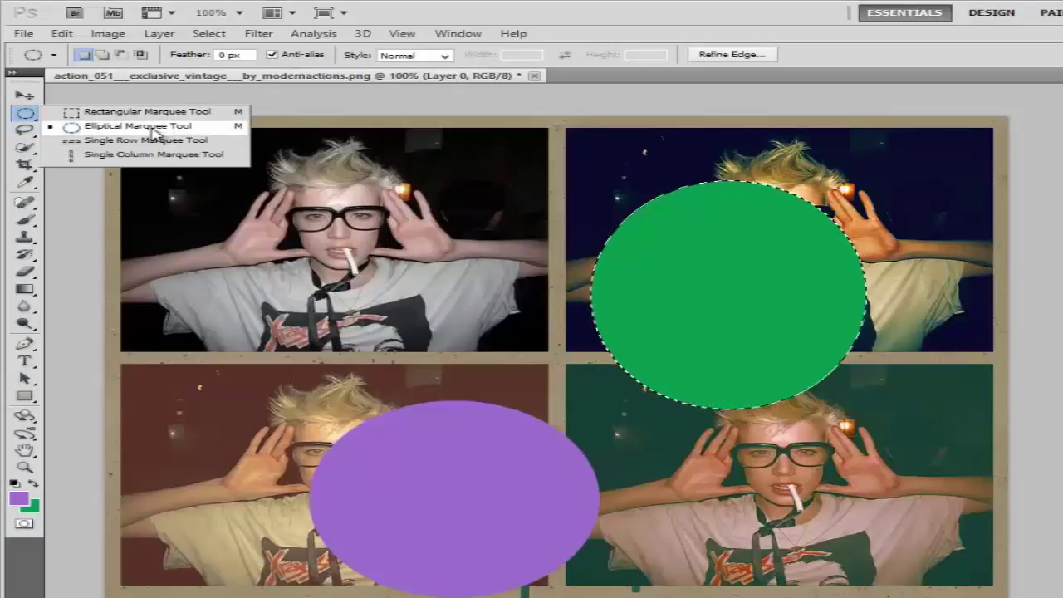
left_click(192, 141)
left_click(262, 157)
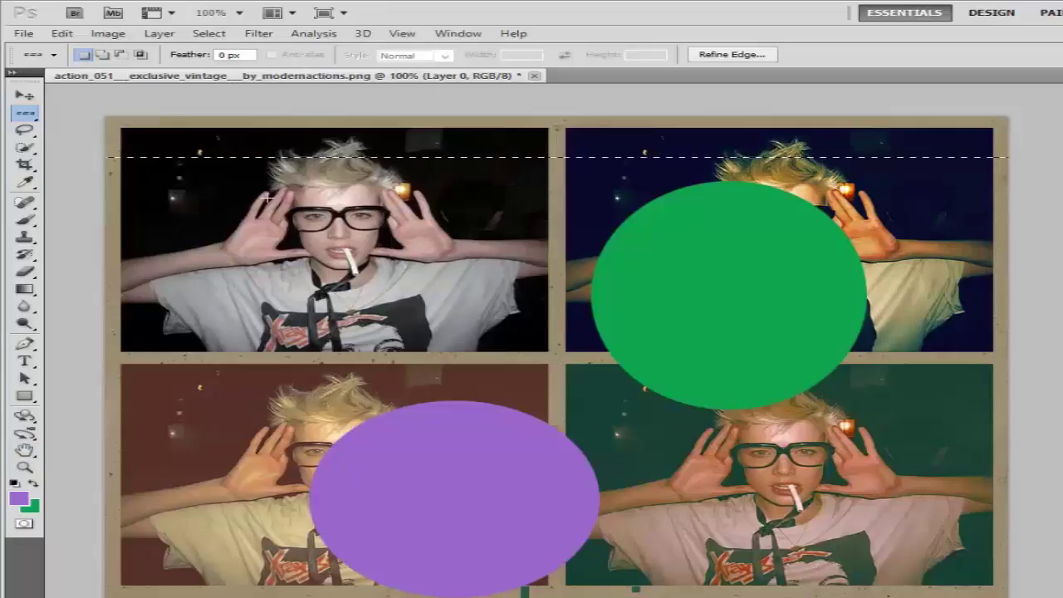
right_click(27, 113)
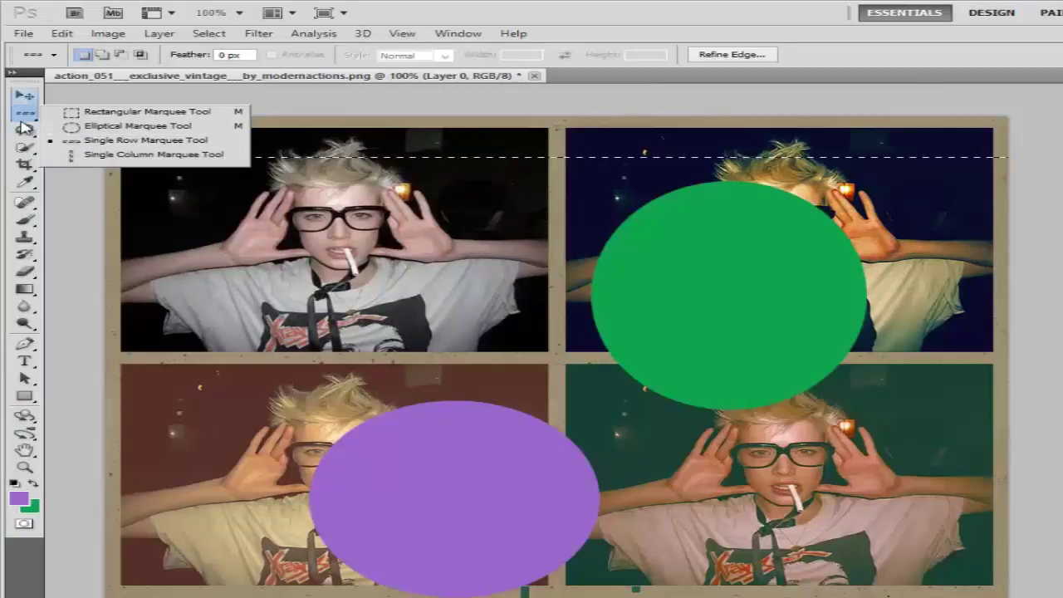
left_click(152, 144)
right_click(32, 114)
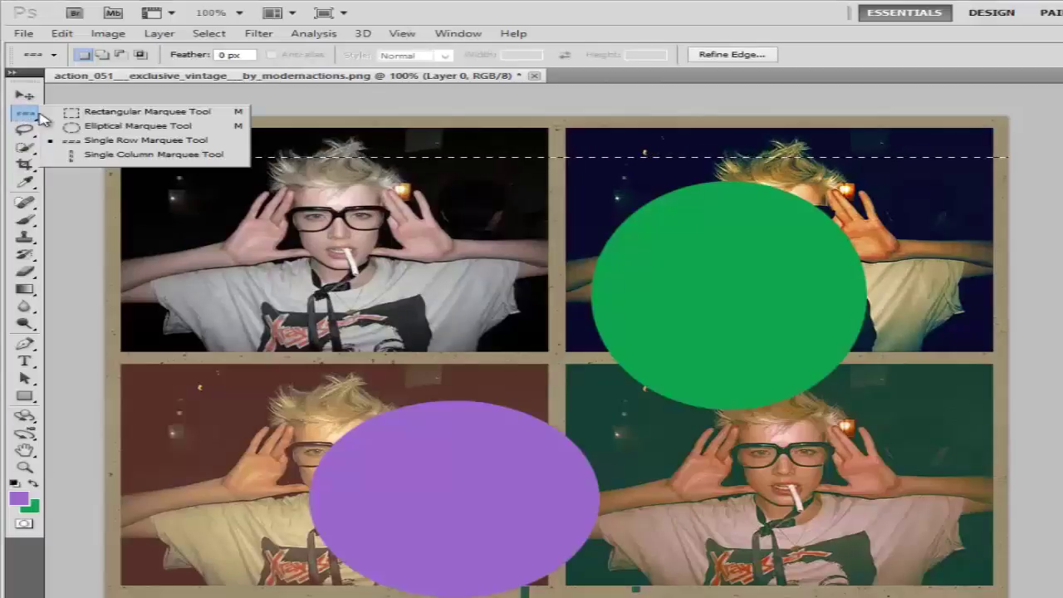
left_click(103, 143)
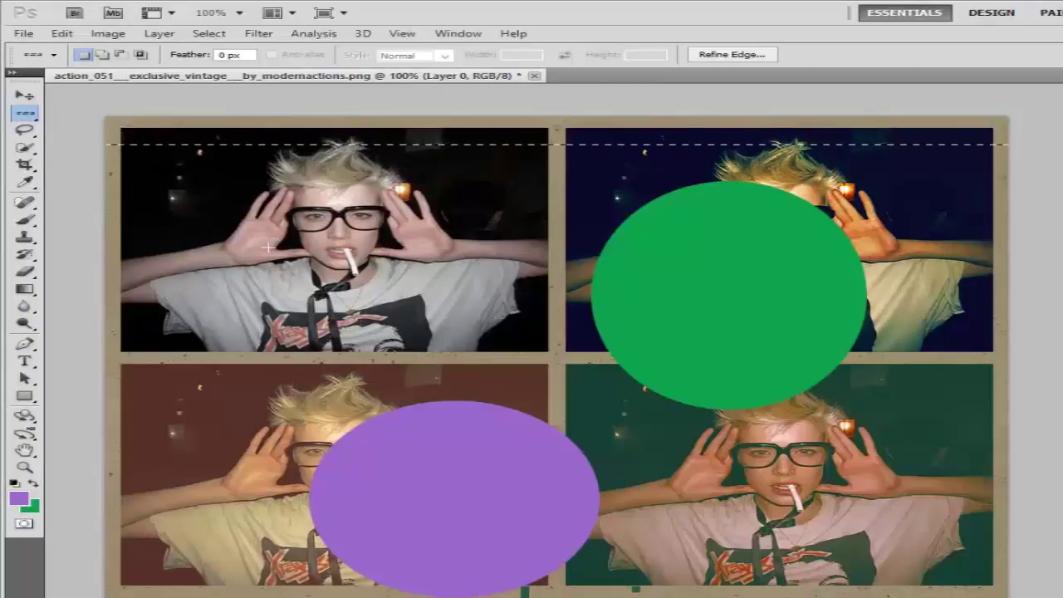
left_click(391, 186)
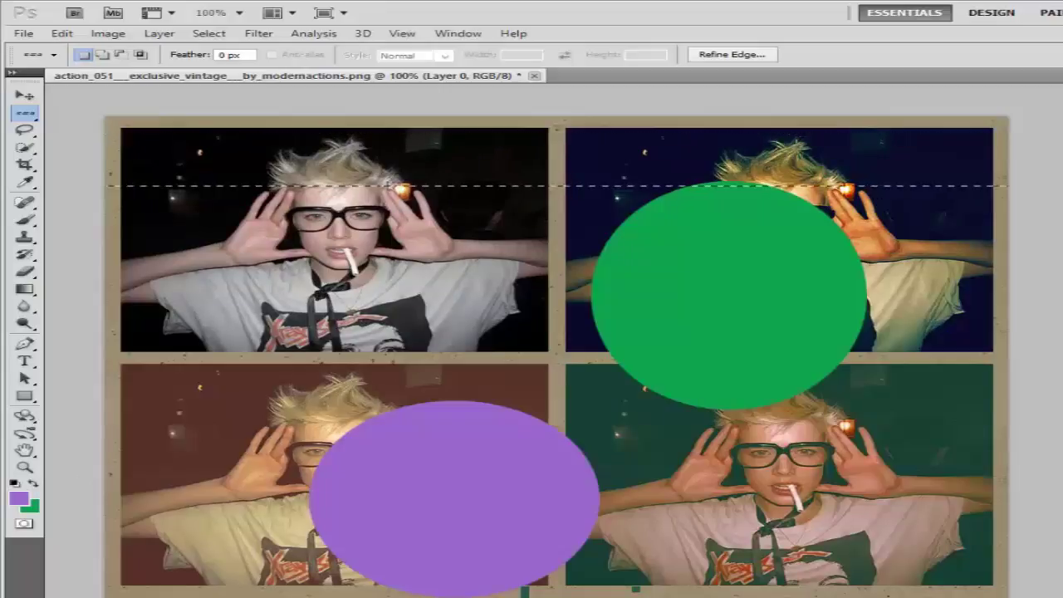
key("alt+BackSpace")
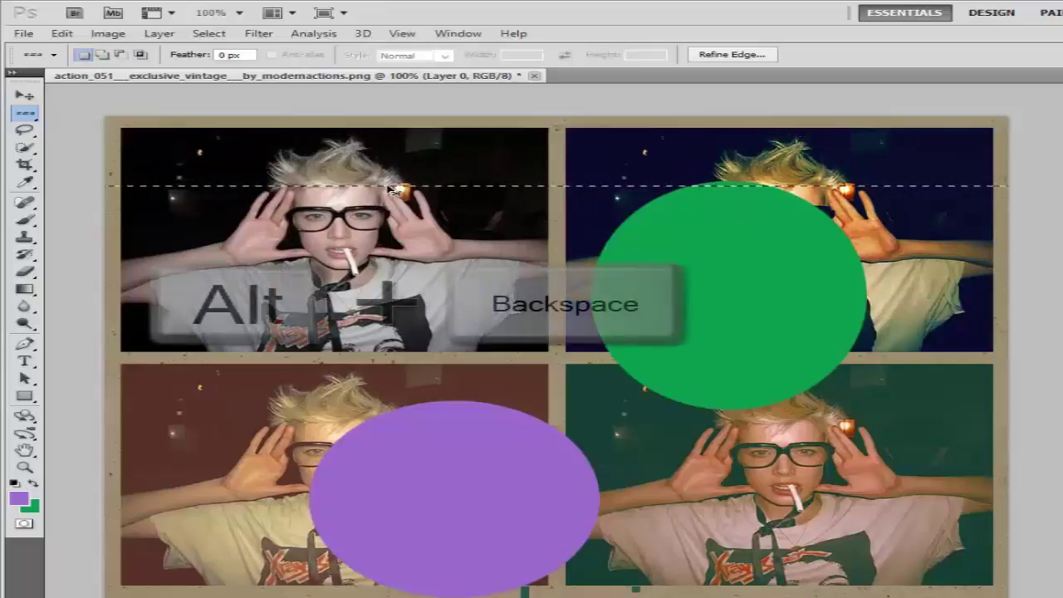
key("ctrl+d")
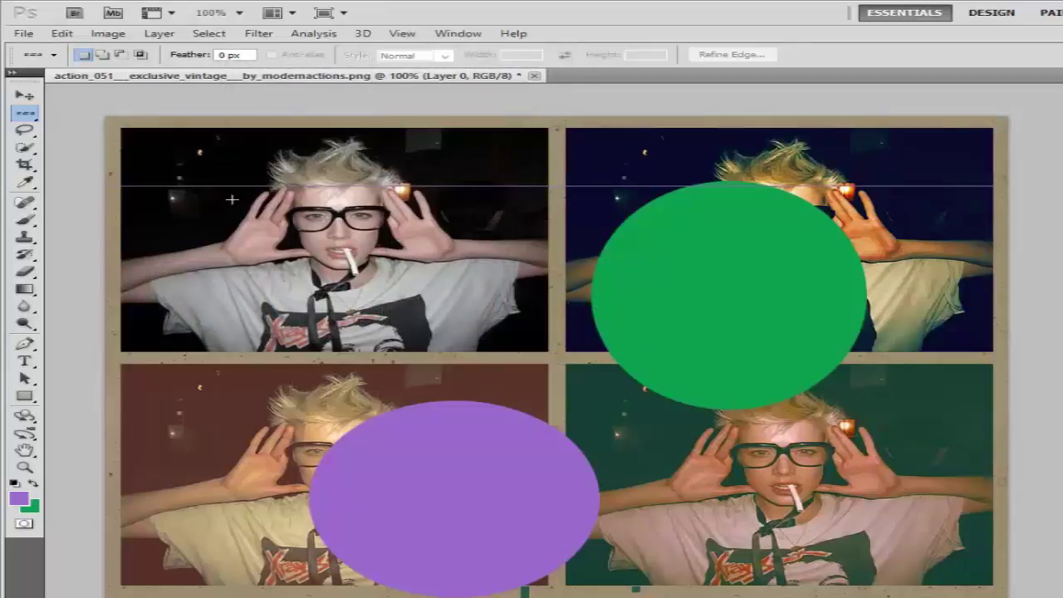
- With the Single Column Marquee tool, select a pixel column through the left-hand photos, fill it with the green background color, and deselect
left_click(26, 117)
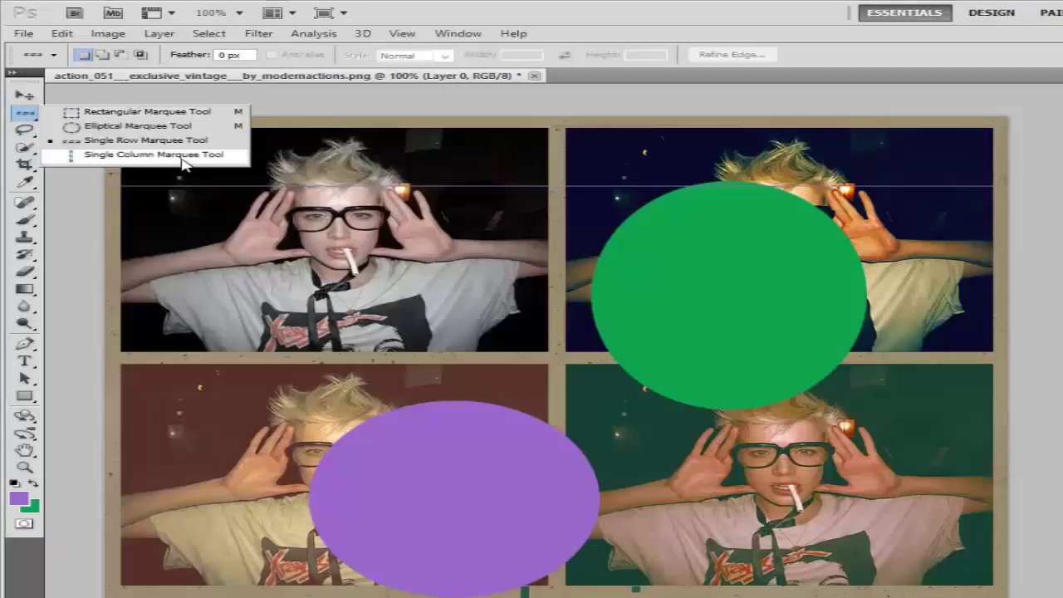
left_click(110, 156)
left_click(210, 247)
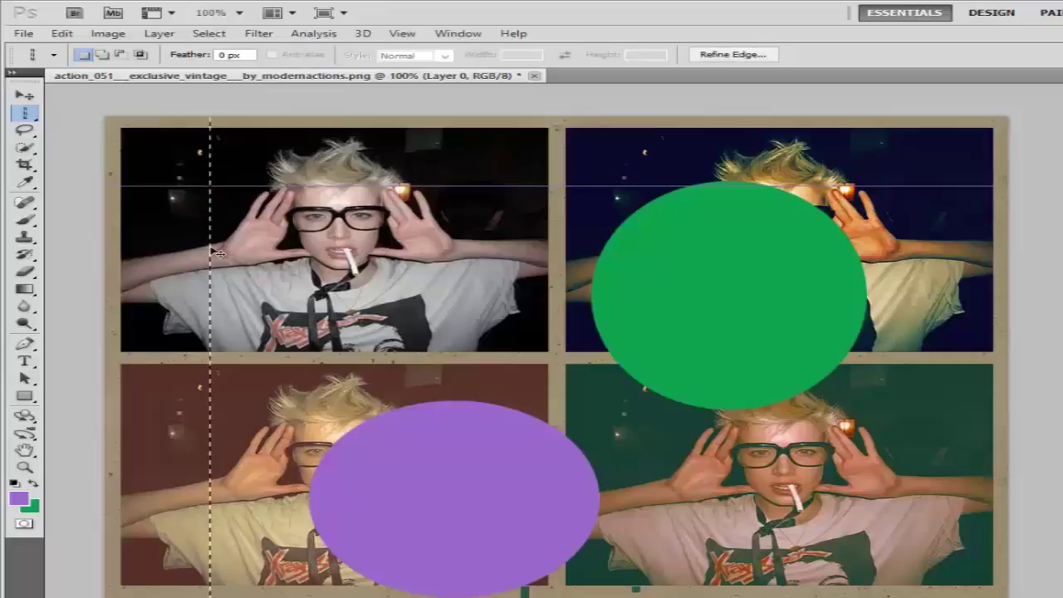
key("ctrl+BackSpace")
key("ctrl+d")
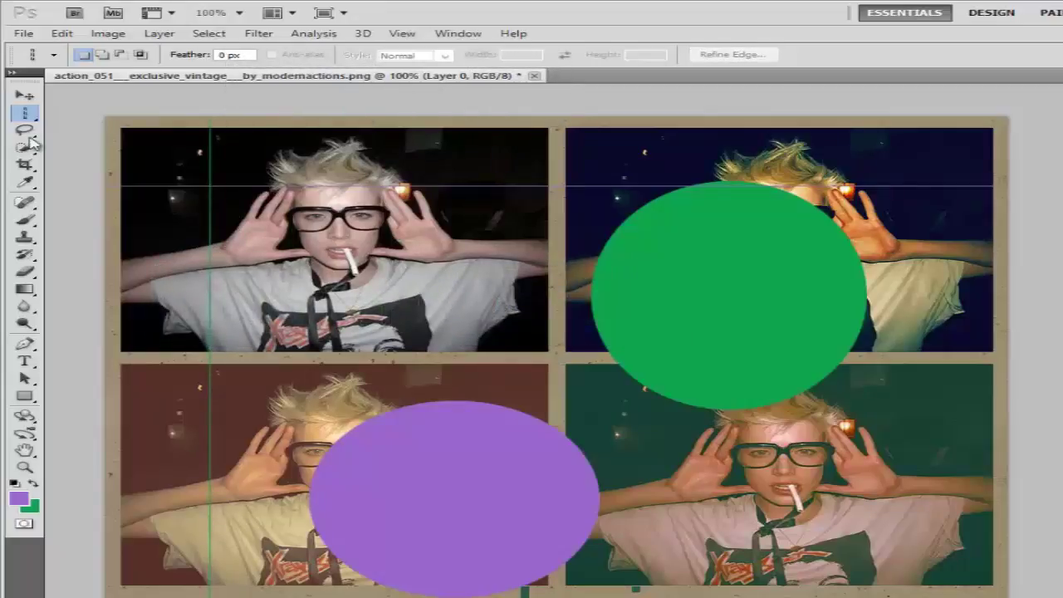
left_click(25, 112)
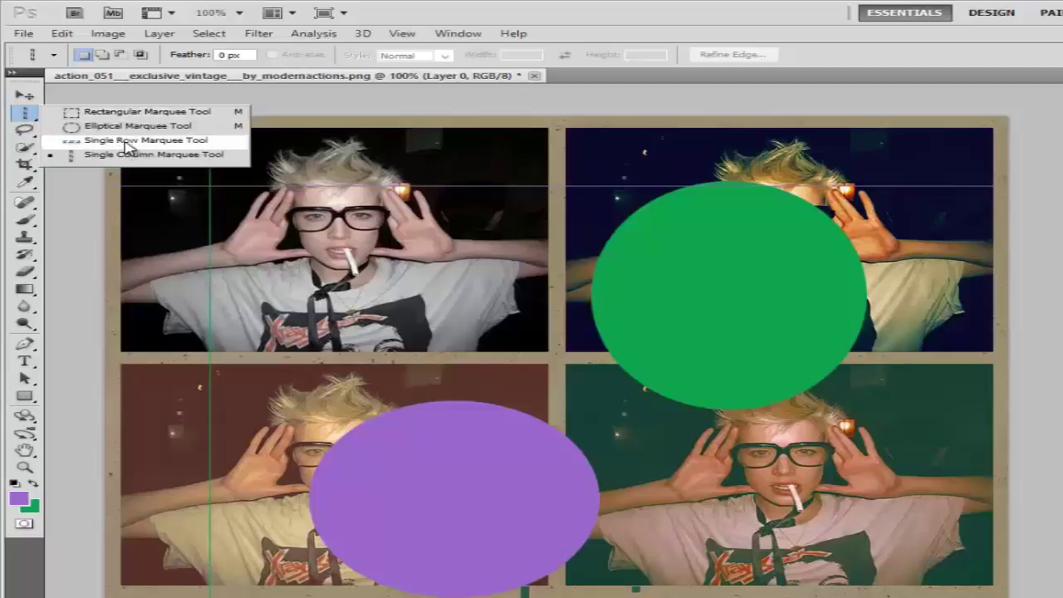
left_click(27, 114)
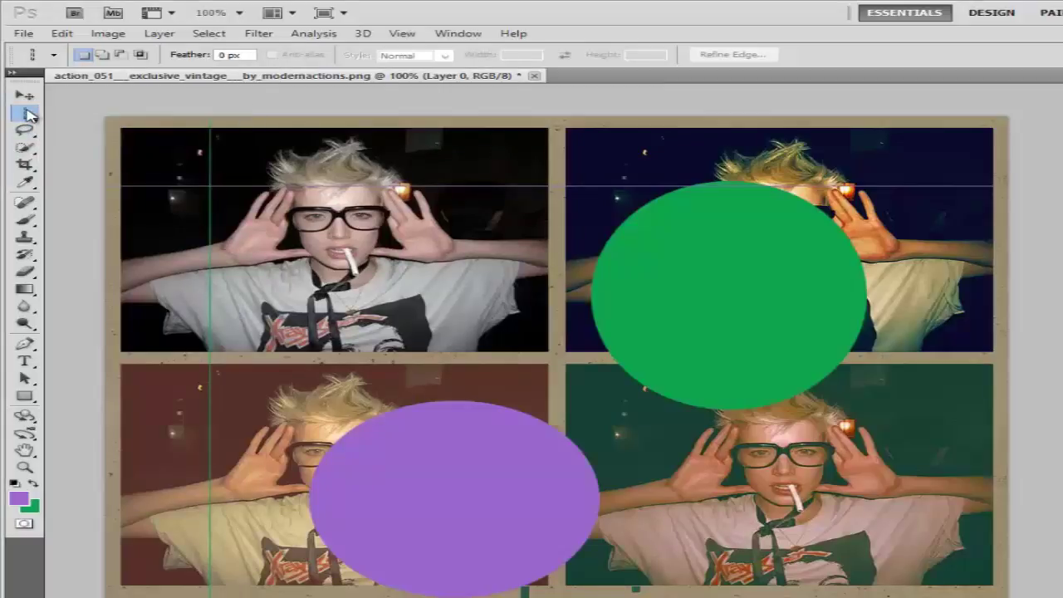
right_click(27, 115)
left_click(28, 116)
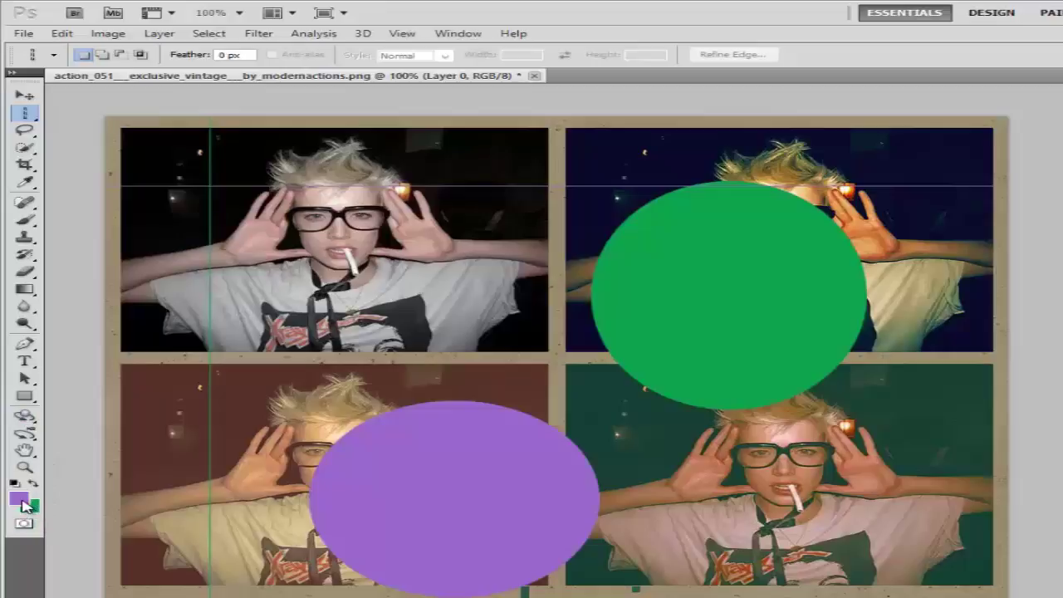
left_click(25, 35)
left_click(45, 49)
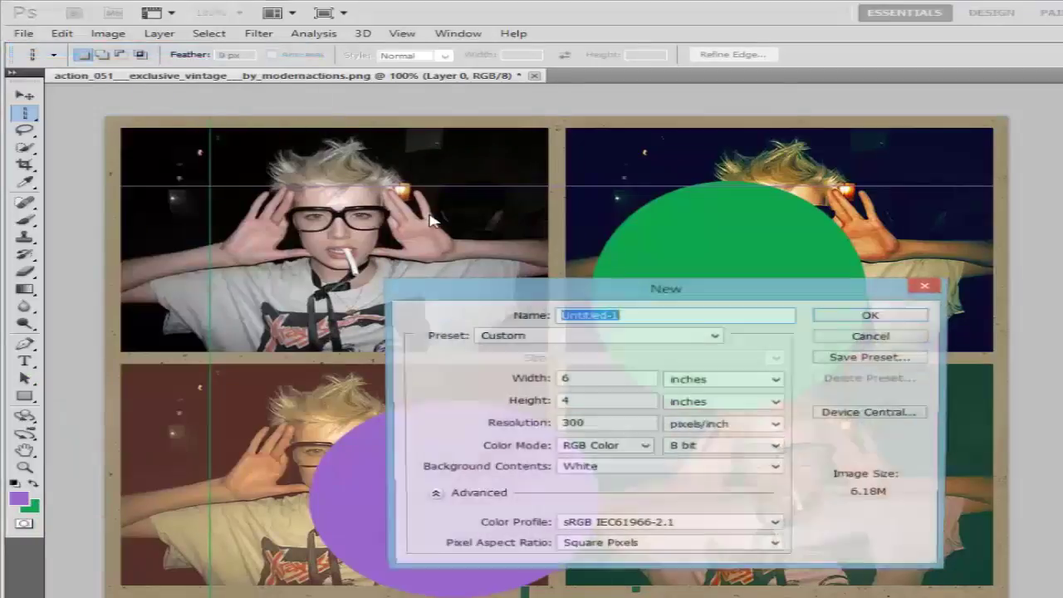
left_click(925, 286)
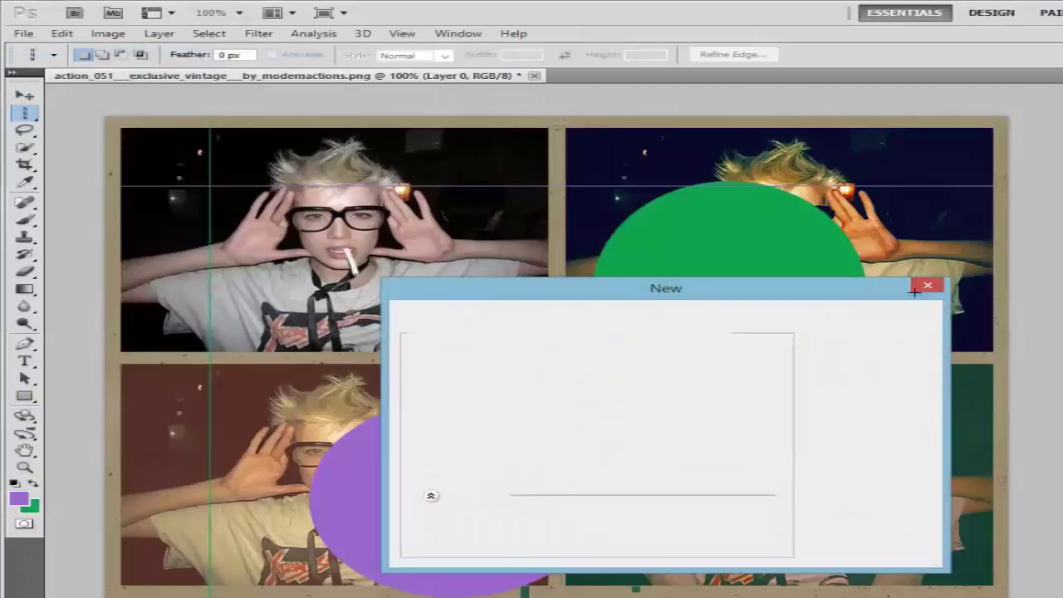